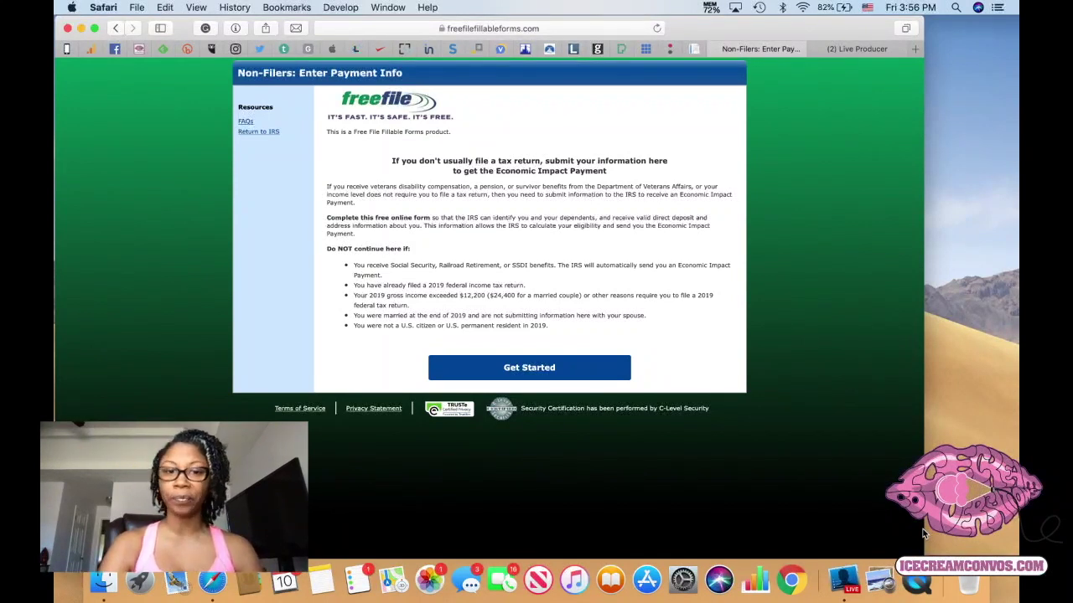
# Go from the introduction to the Create an Account / Sign In page and enlarge the page.
pyautogui.click(541, 374)
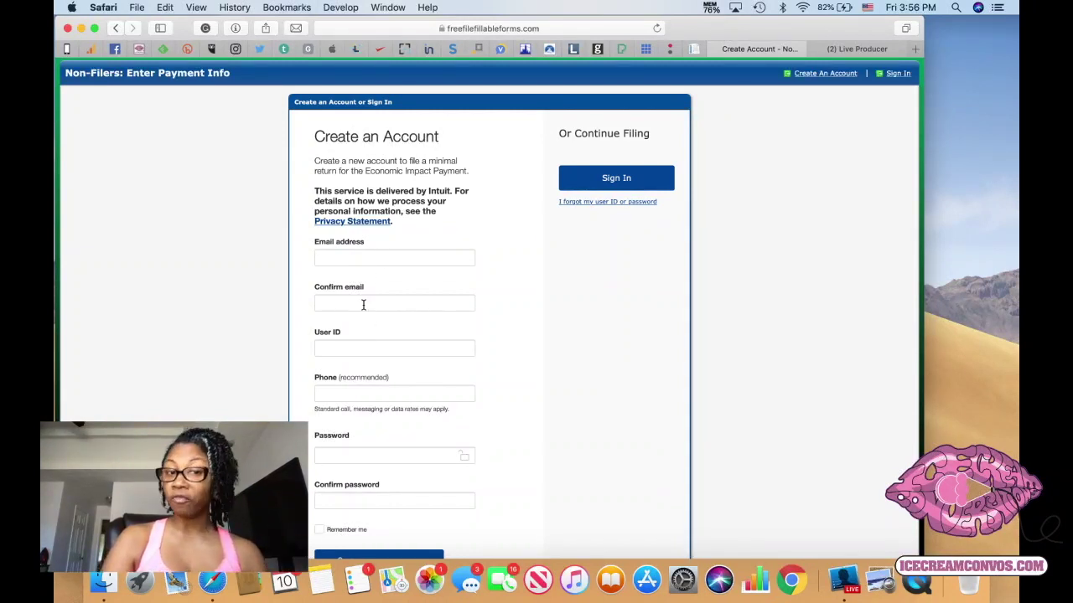
pyautogui.scroll(-3, 364, 343)
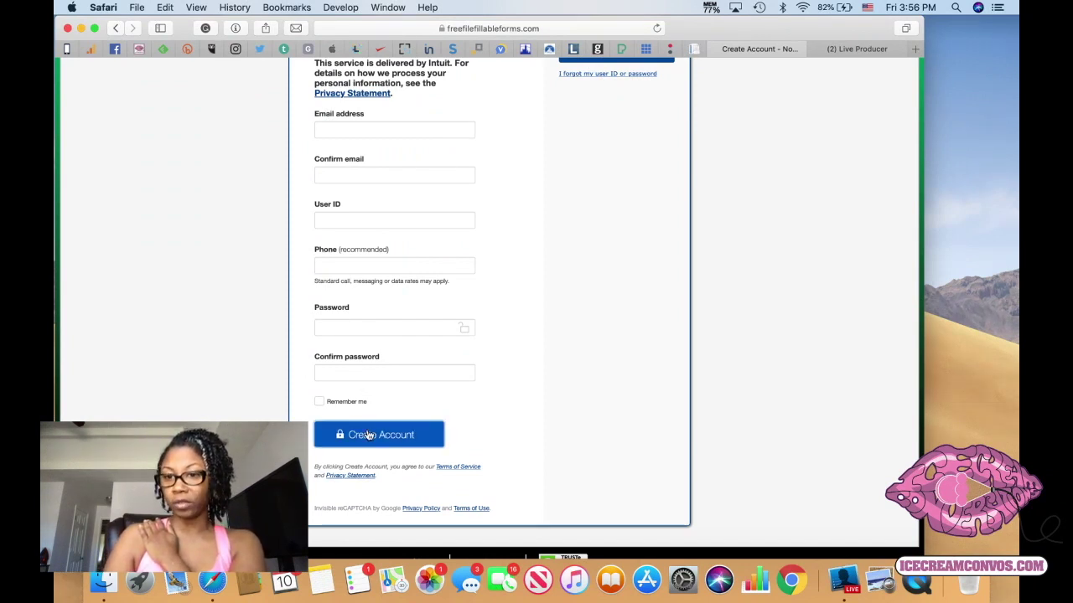
pyautogui.tripleClick(919, 436)
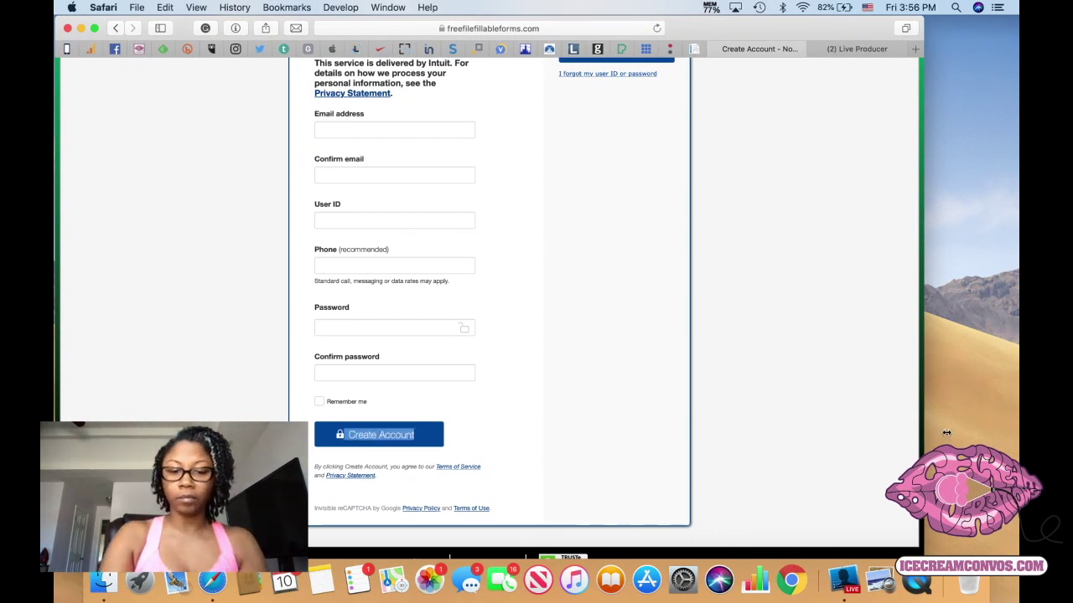
pyautogui.press('super+equal')
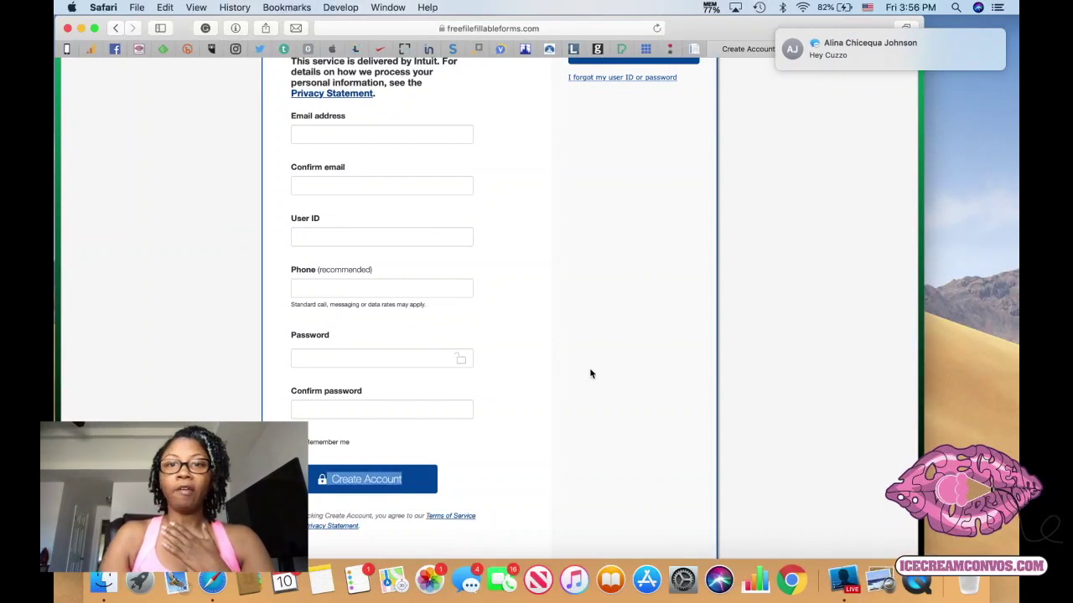
pyautogui.scroll(4, 590, 373)
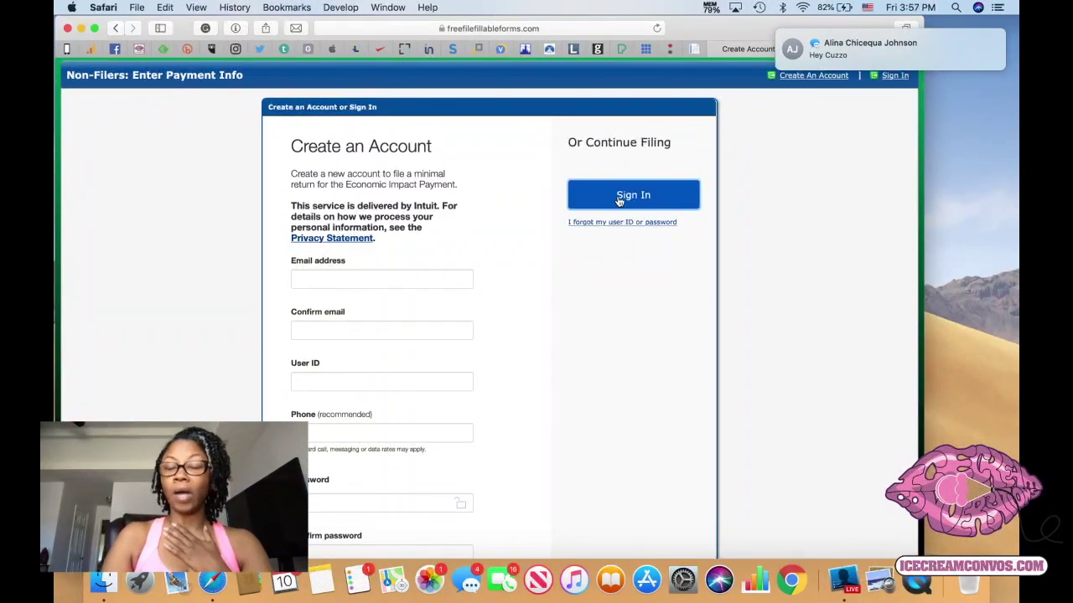
# Sign in with Safari's saved password, zoom in on the Step 1 form, and go full screen.
pyautogui.click(618, 200)
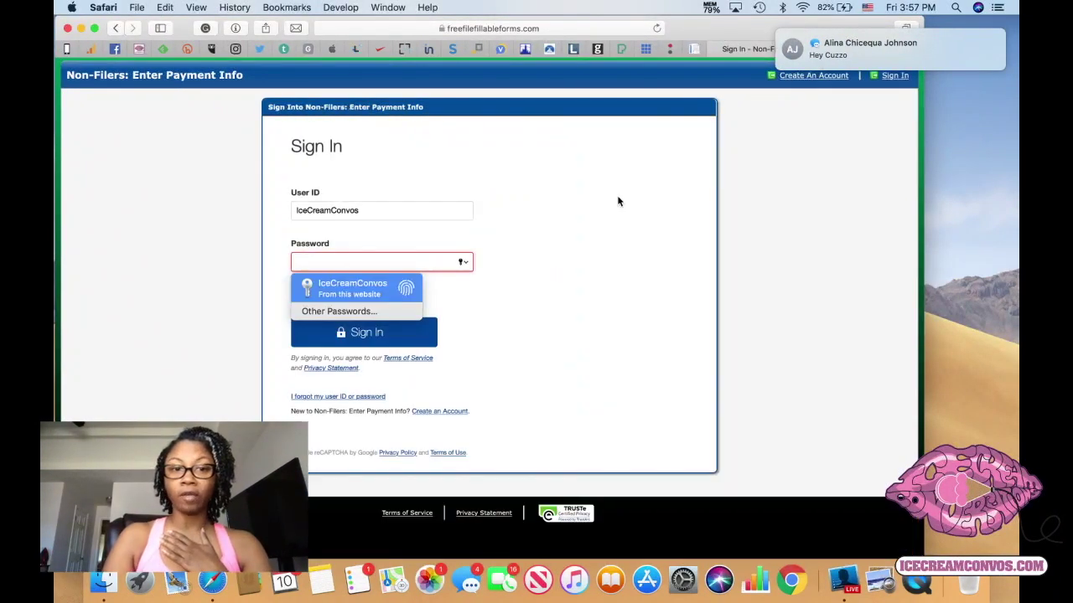
pyautogui.press('Return')
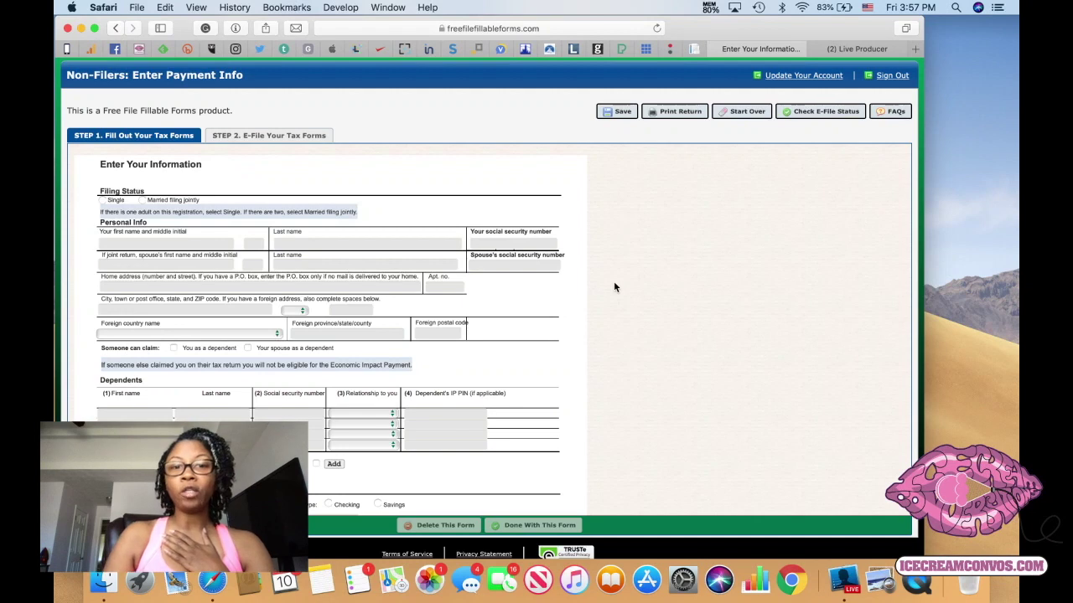
pyautogui.scroll(-2, 615, 283)
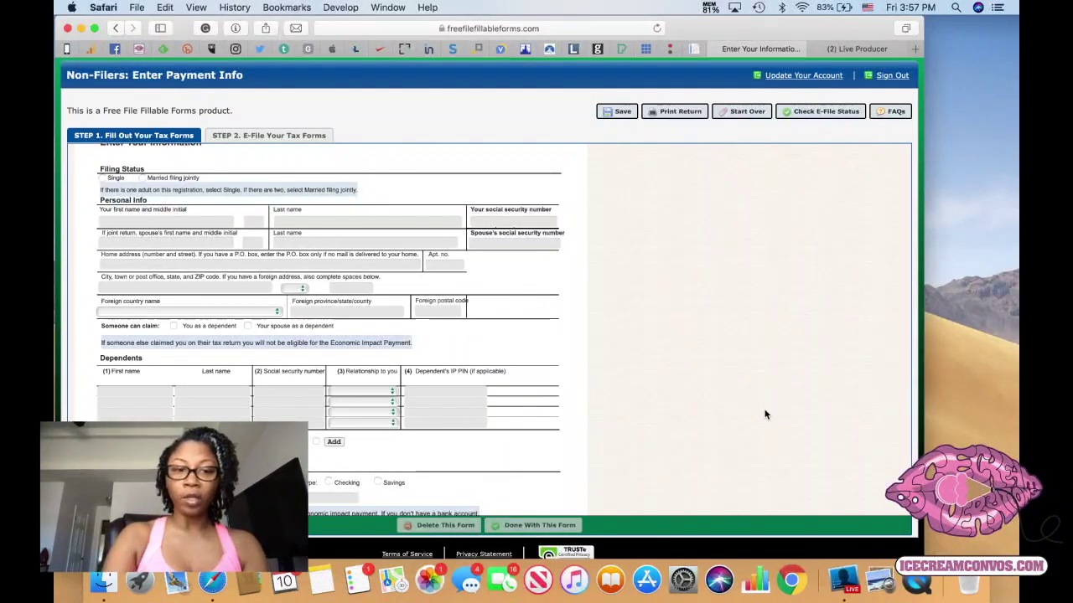
pyautogui.press('super+equal')
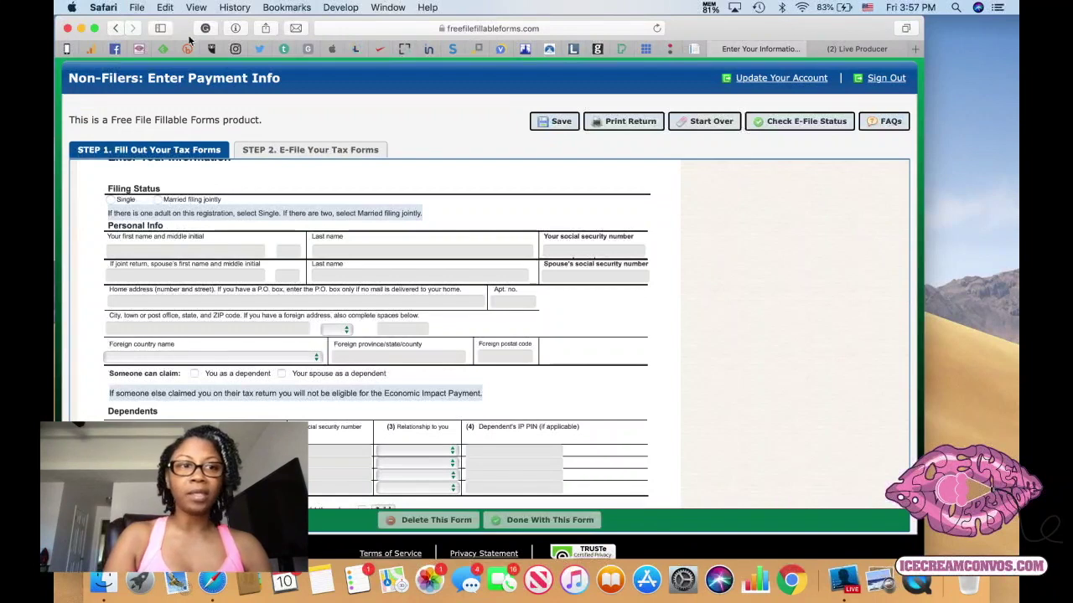
pyautogui.click(94, 29)
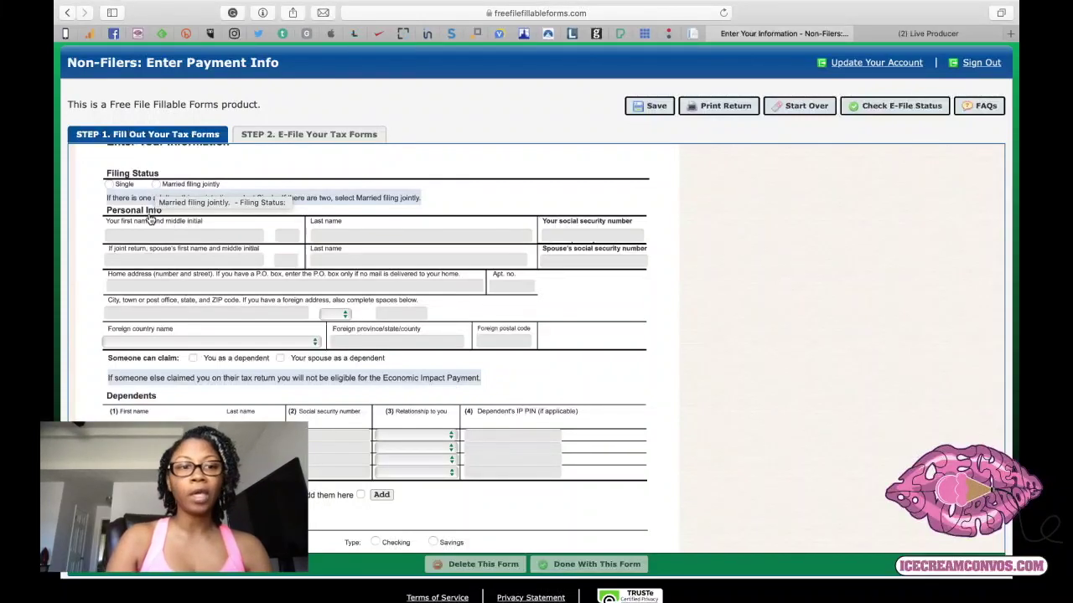
# Set filing status to Single and enter the filer's first name, middle initial, last name and SSN.
pyautogui.click(110, 186)
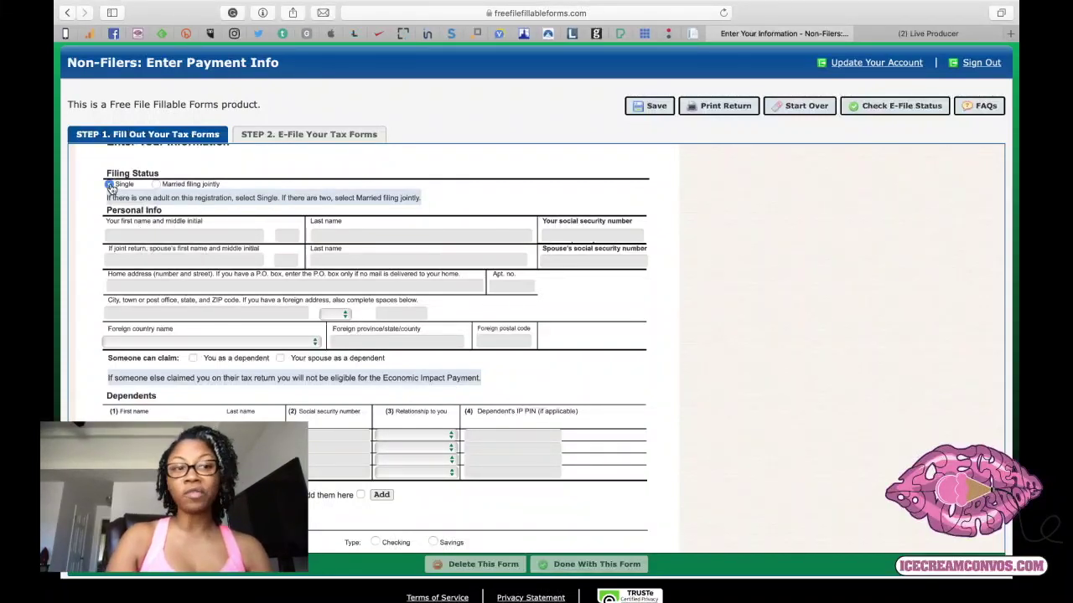
pyautogui.click(171, 232)
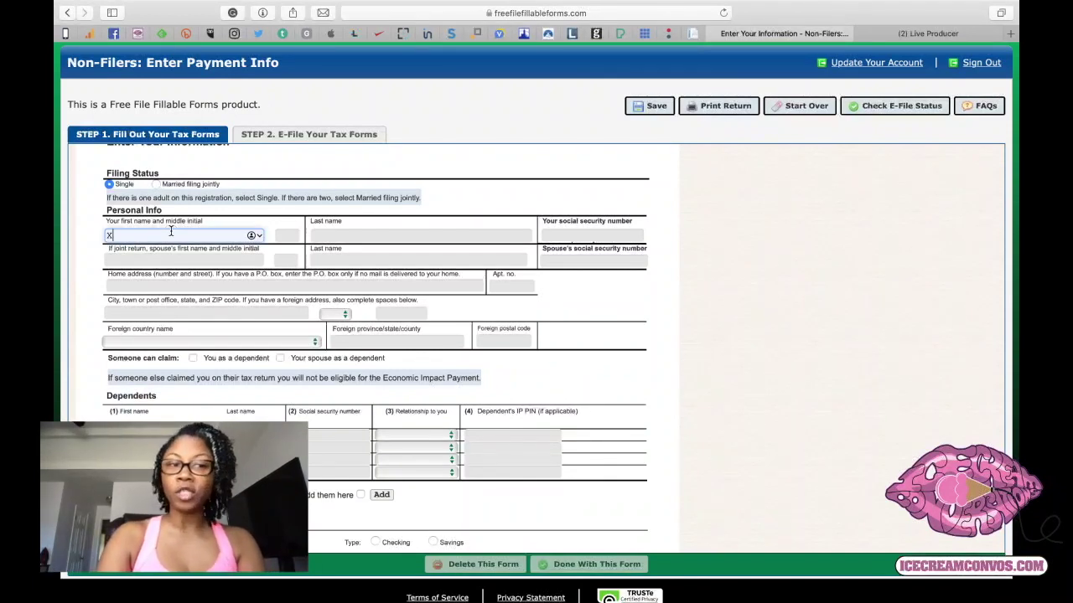
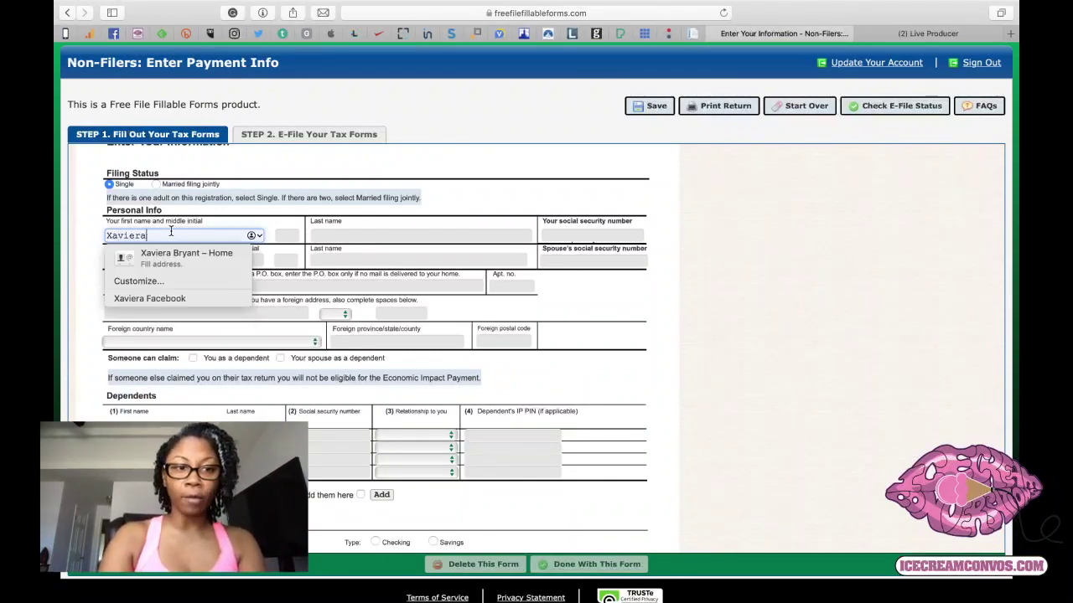
pyautogui.press('Tab')
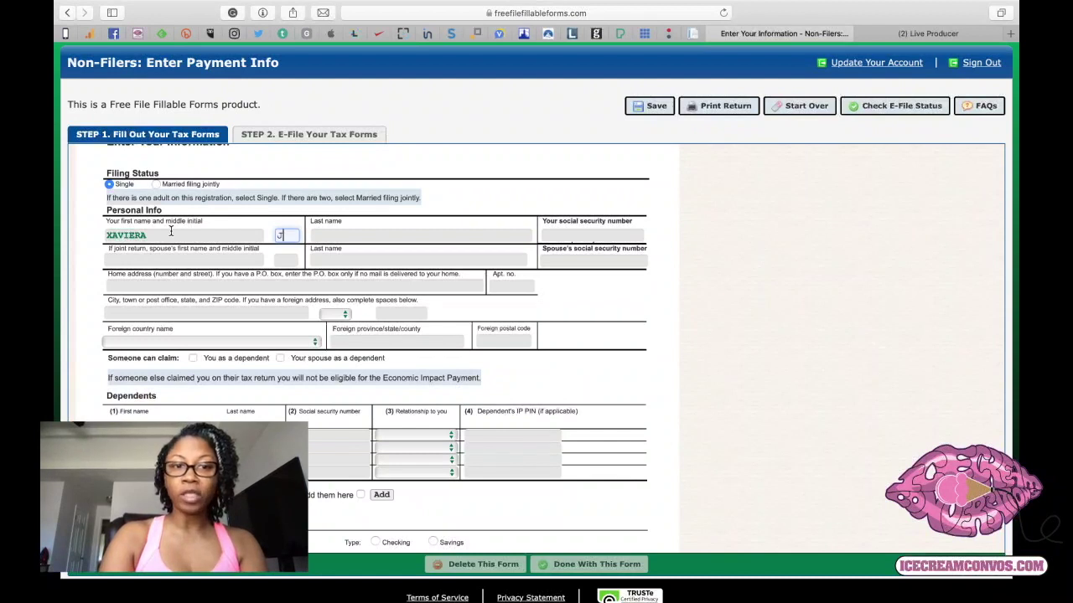
pyautogui.press('Tab')
pyautogui.press('Tab')
pyautogui.write('123-4')
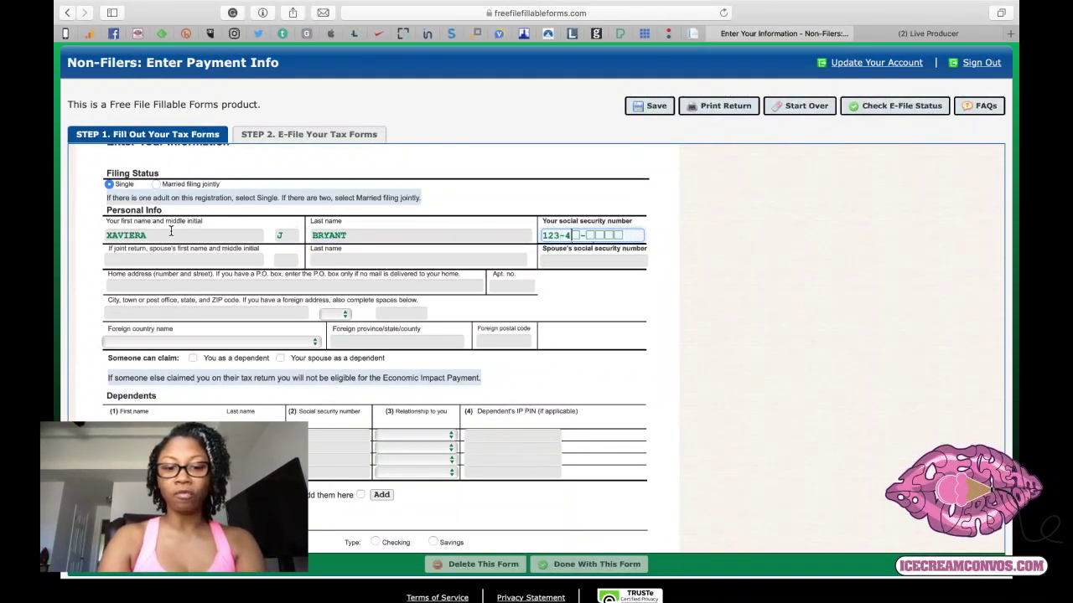
pyautogui.write('5-6789')
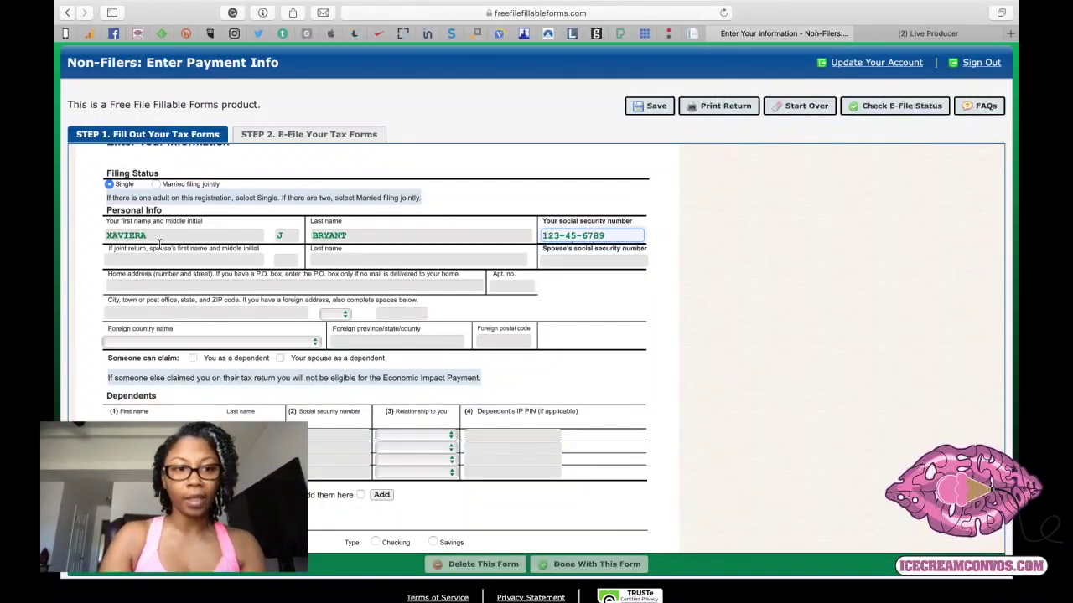
# Enter the filer's home street address, city, state and ZIP code.
pyautogui.click(119, 286)
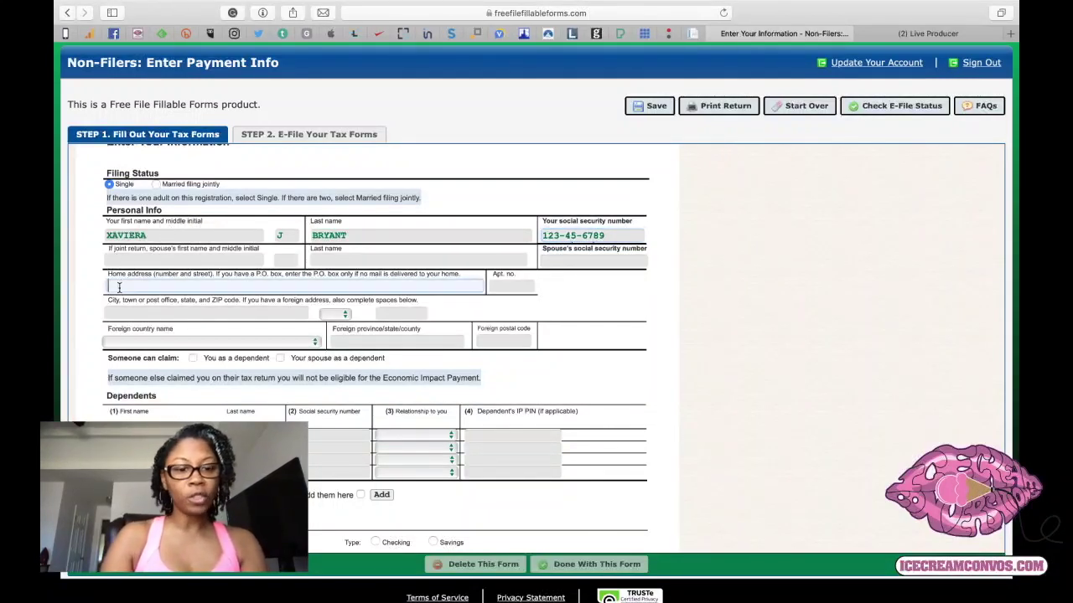
pyautogui.write('123 I')
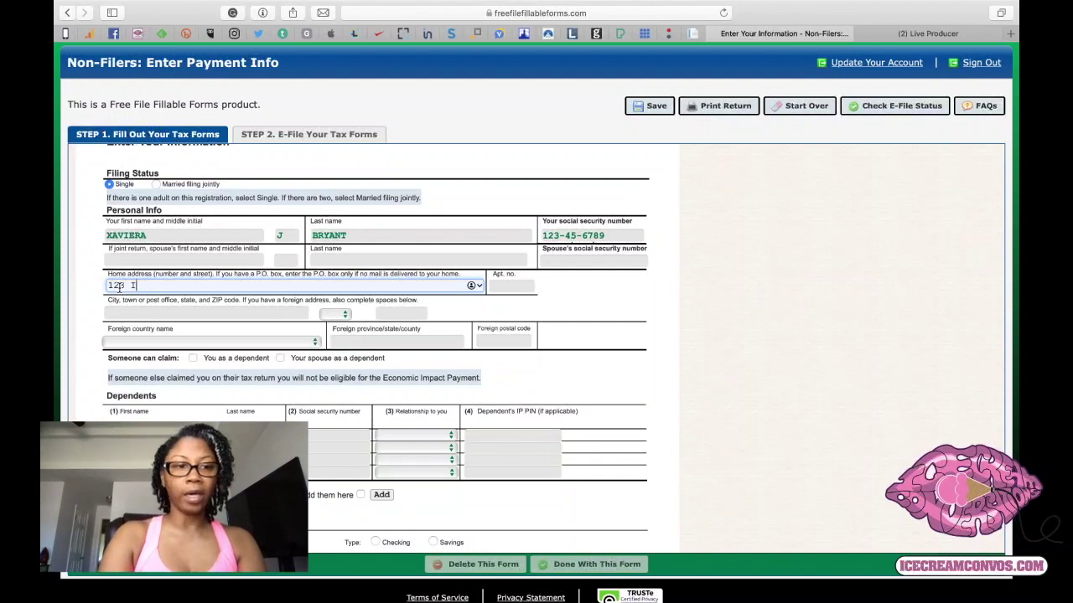
pyautogui.write('ce Cream Stree')
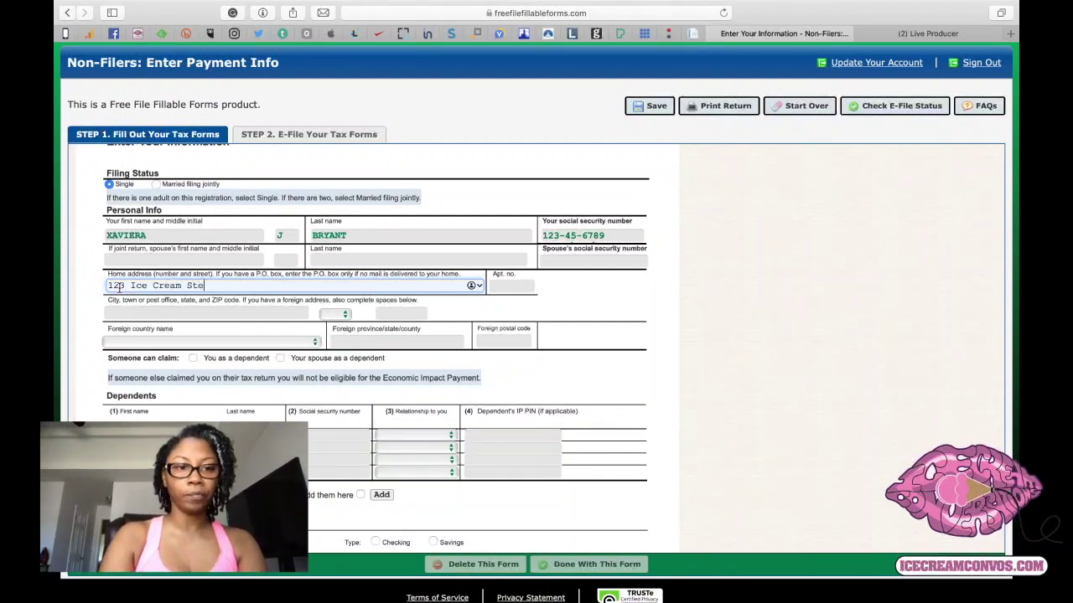
pyautogui.press('BackSpace')
pyautogui.press('BackSpace')
pyautogui.press('BackSpace')
pyautogui.write('reet')
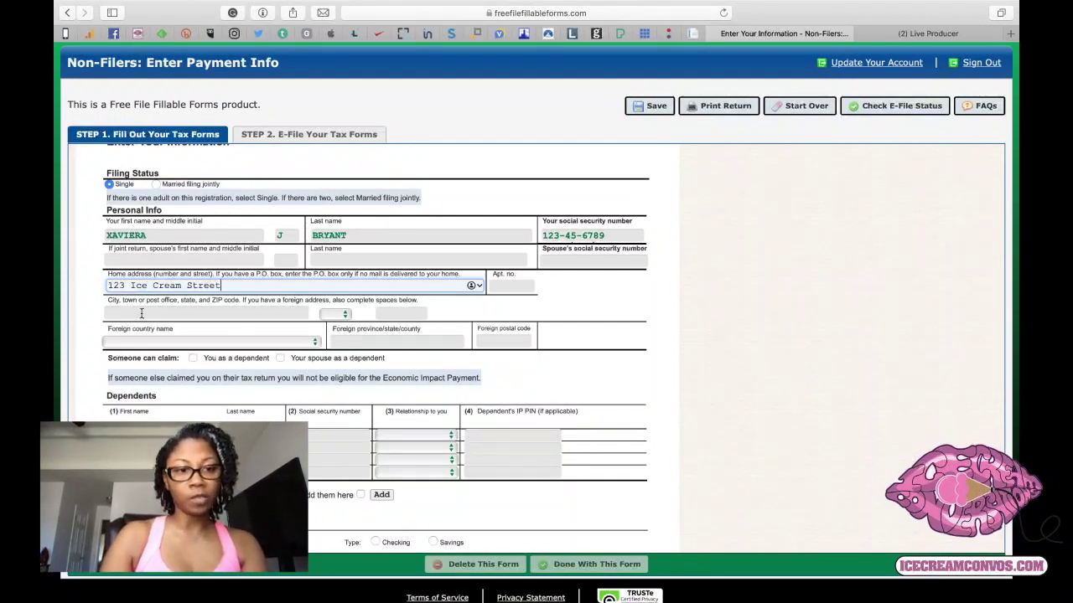
pyautogui.click(125, 311)
pyautogui.write('Ice C')
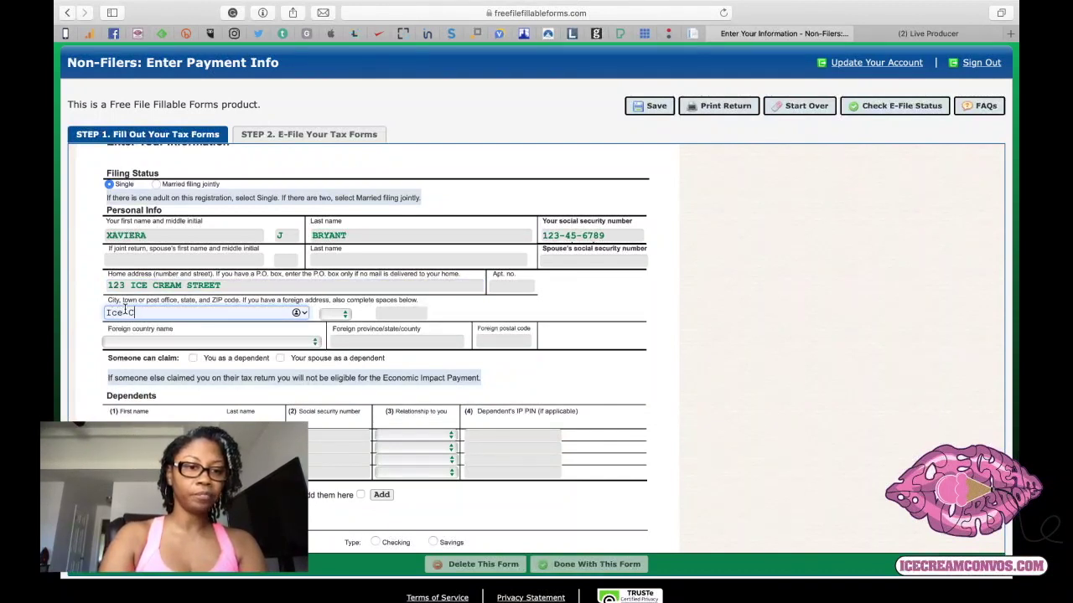
pyautogui.write('reamville')
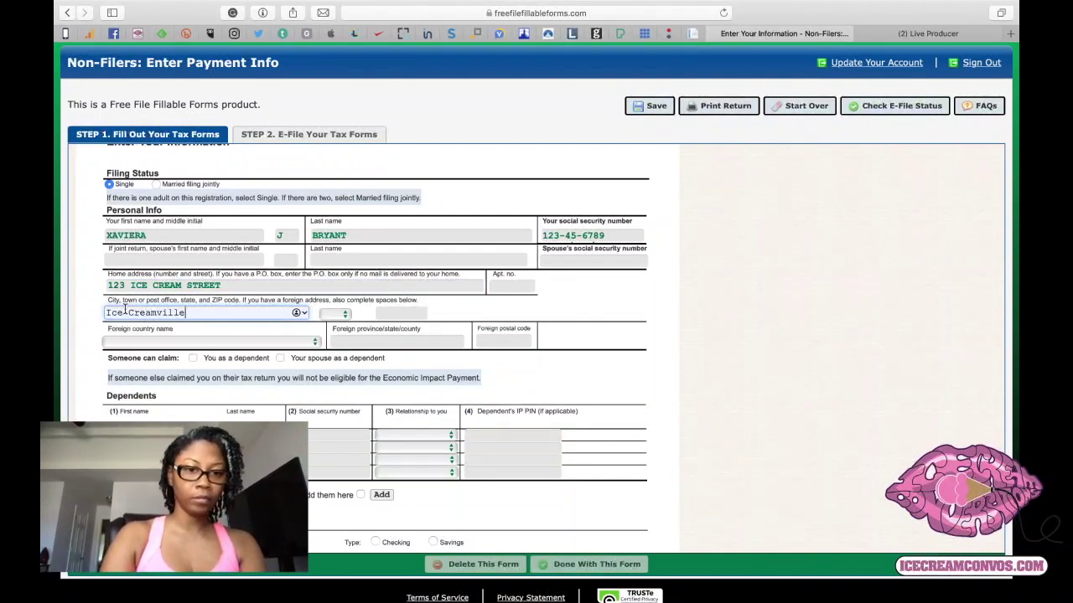
pyautogui.press('Tab')
pyautogui.press('g')
pyautogui.press('Tab')
pyautogui.write('30000')
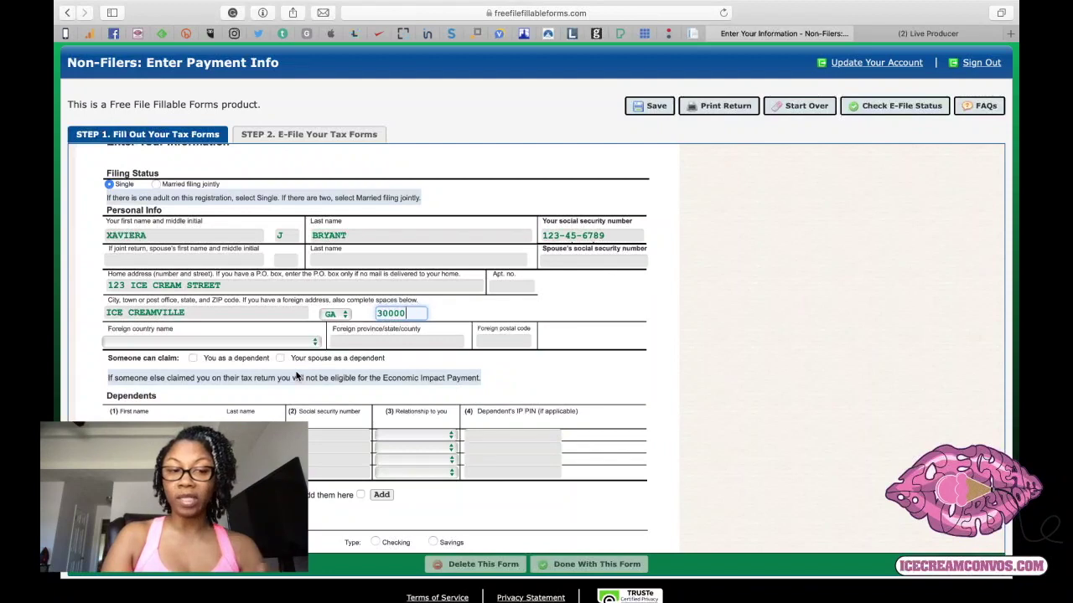
pyautogui.scroll(-2, 296, 377)
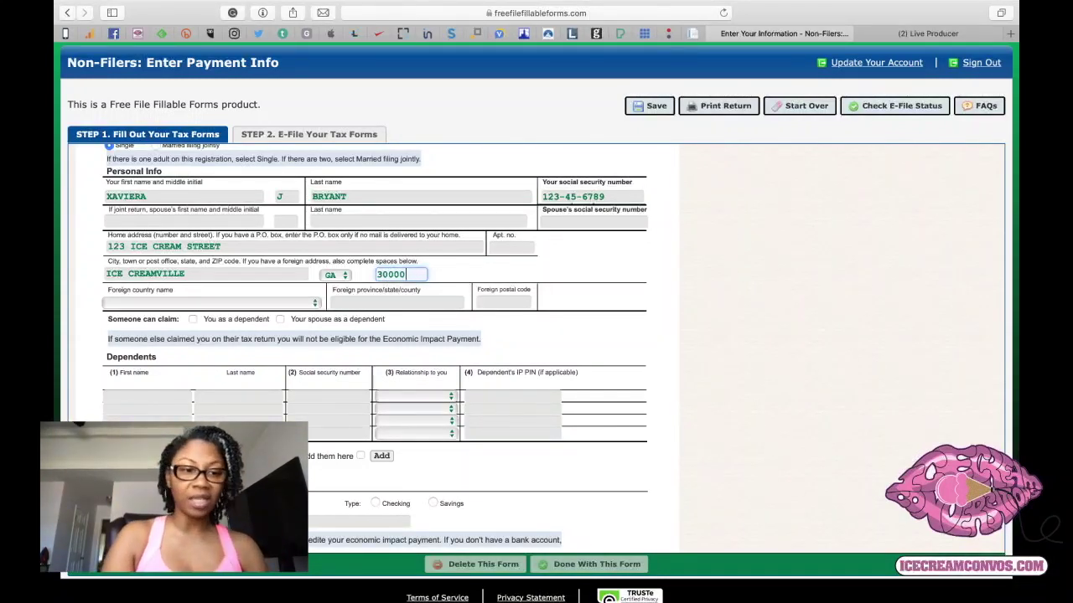
# Add the first dependent's first name, last name and SSN with relationship Daughter.
pyautogui.click(138, 394)
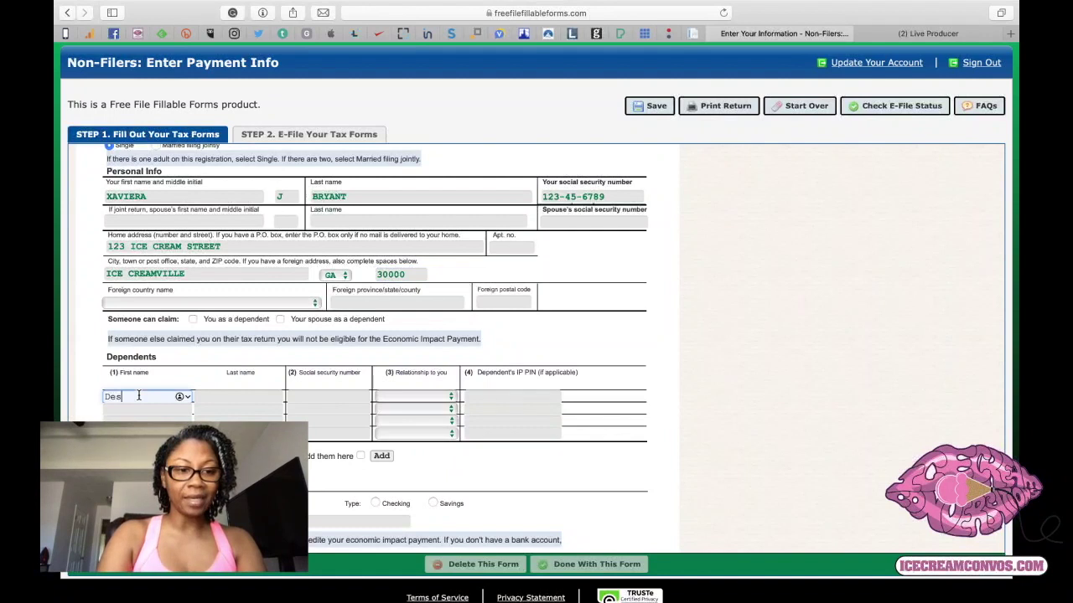
pyautogui.press('Tab')
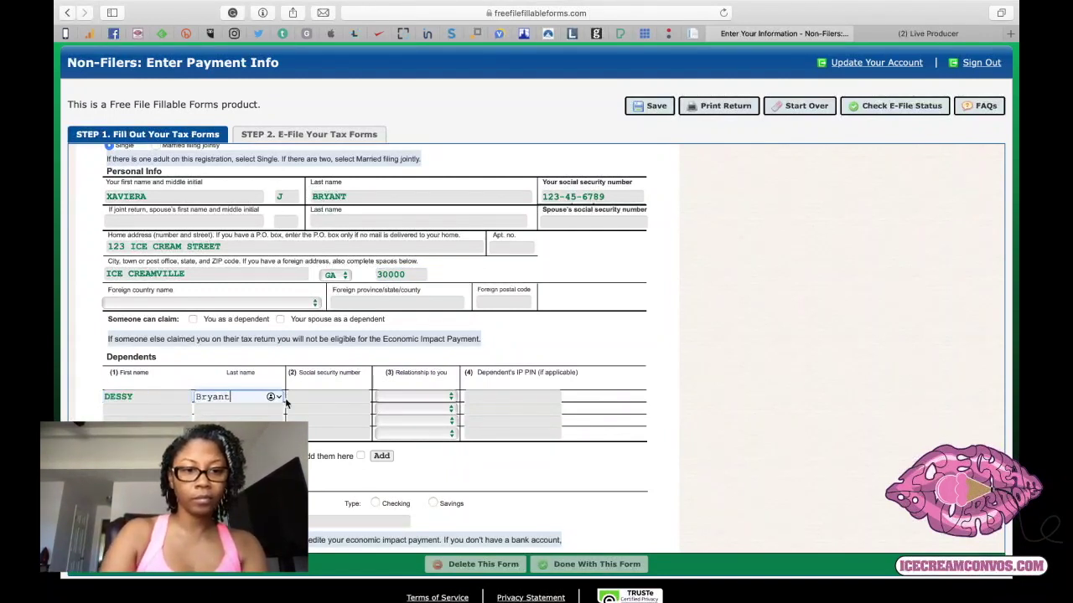
pyautogui.press('Tab')
pyautogui.write('123-45-6678')
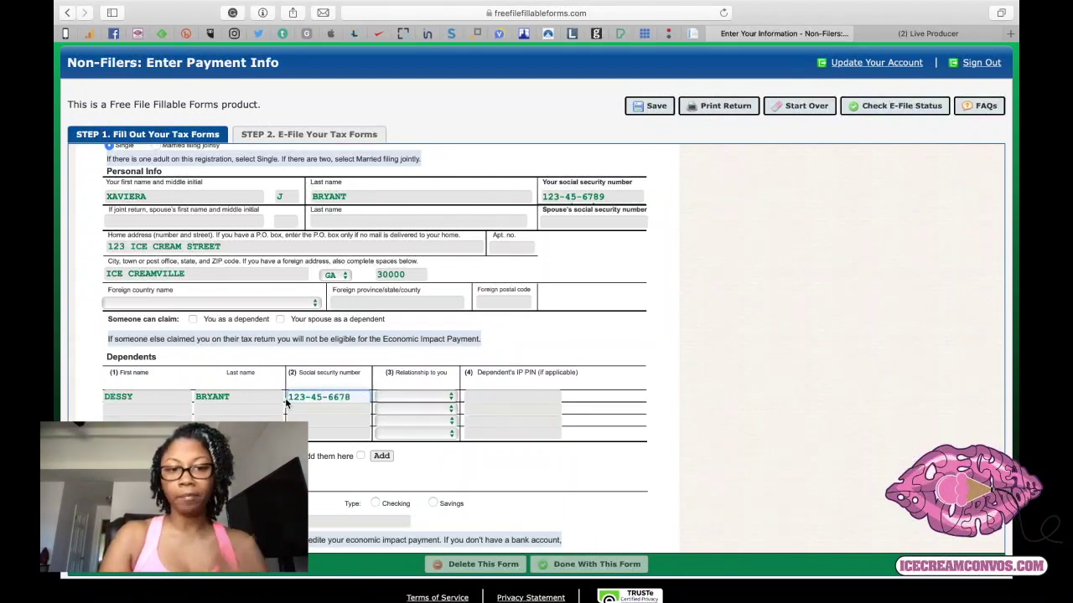
pyautogui.click(417, 399)
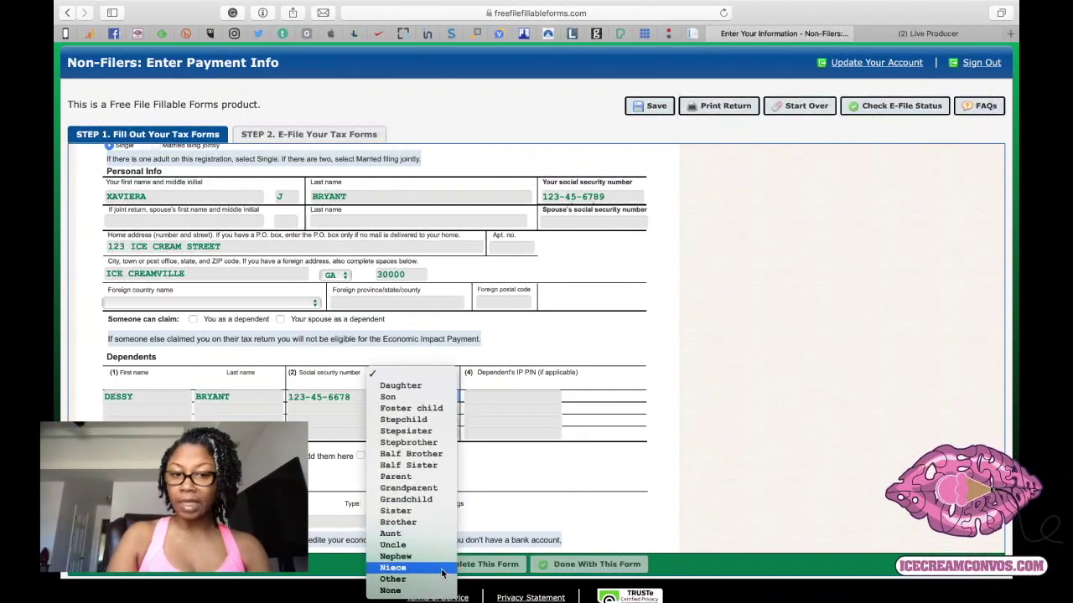
pyautogui.click(417, 385)
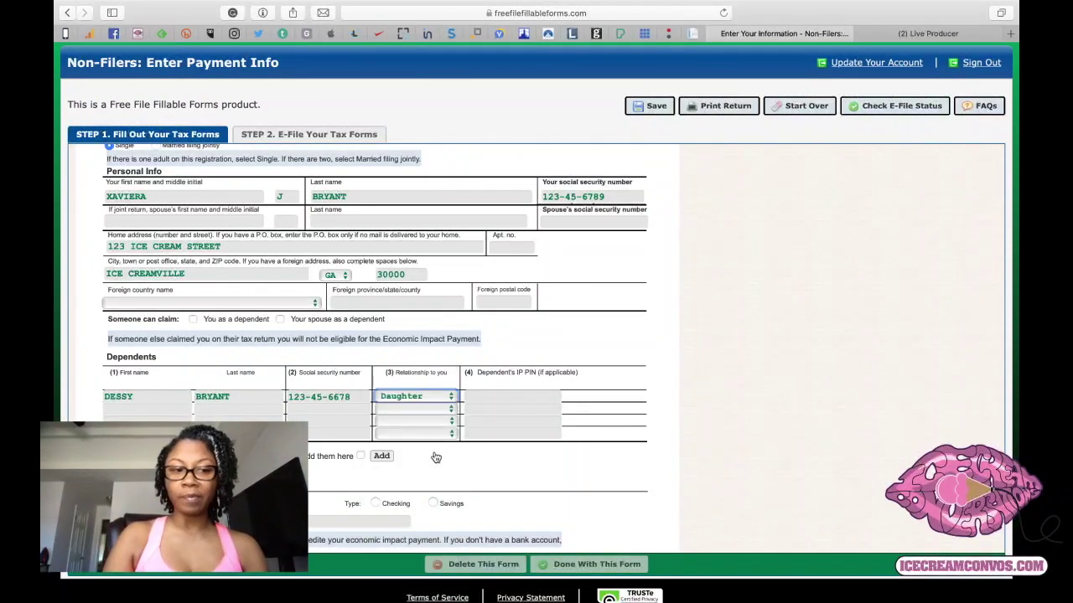
# Tick the additional-dependents box, open the Add dependents statement, then go back.
pyautogui.scroll(-4, 437, 476)
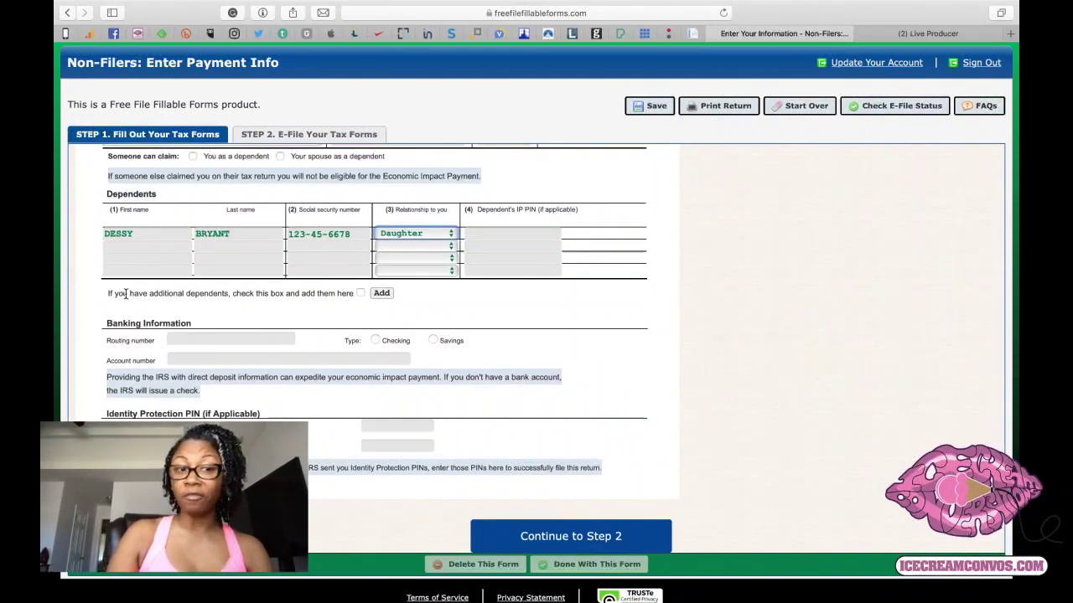
pyautogui.click(360, 293)
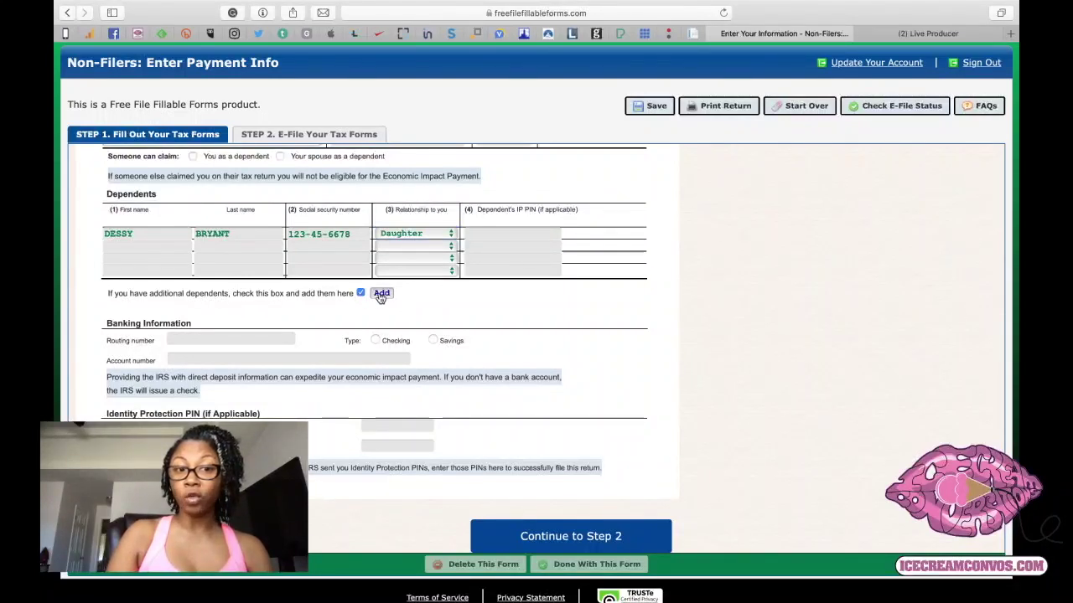
pyautogui.click(381, 294)
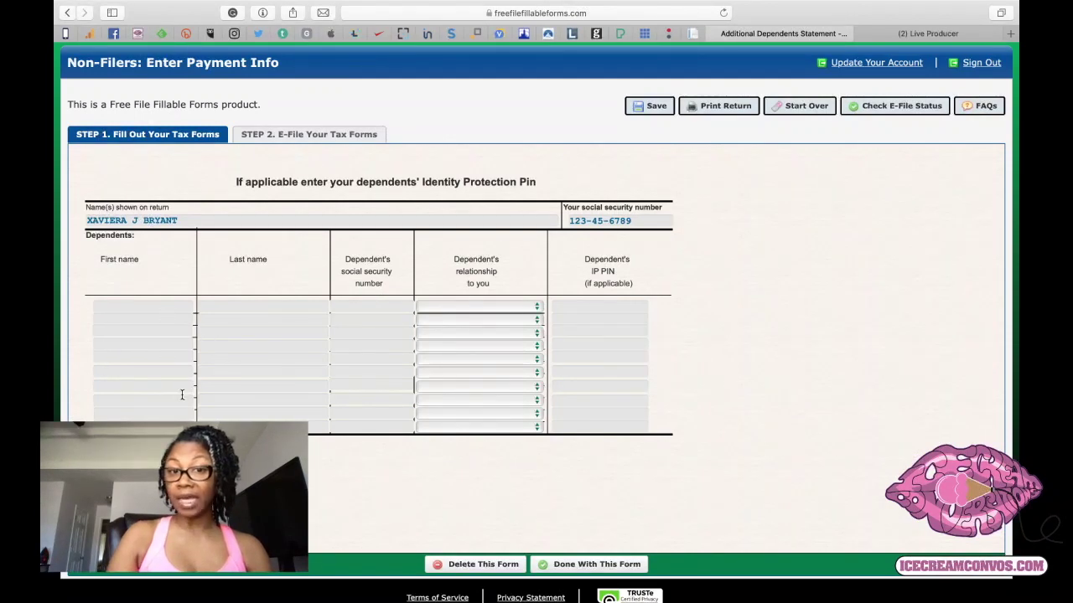
pyautogui.scroll(-1, 318, 364)
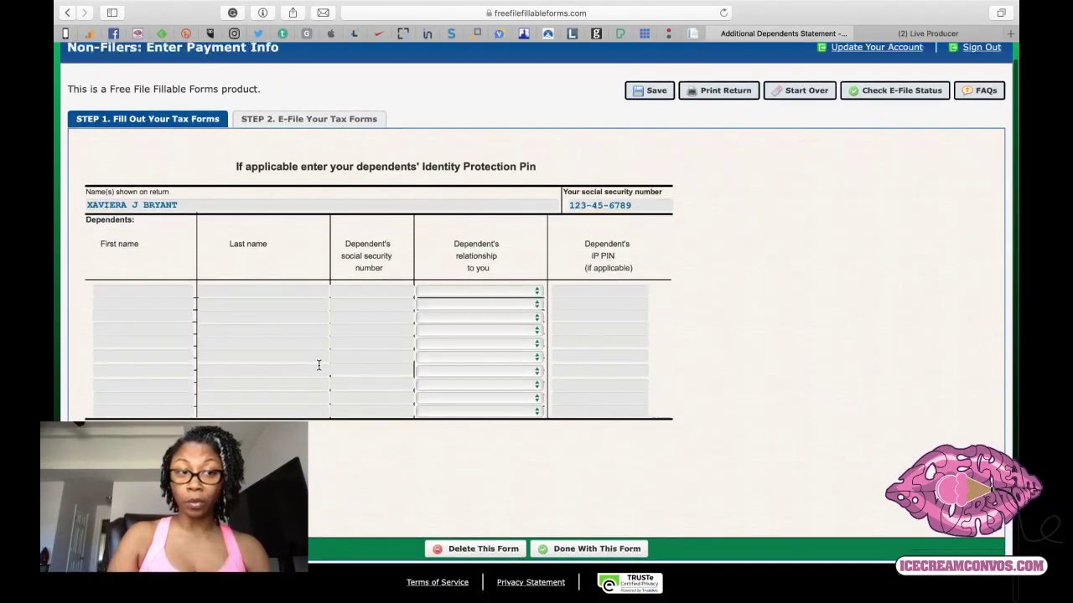
pyautogui.scroll(1, 319, 365)
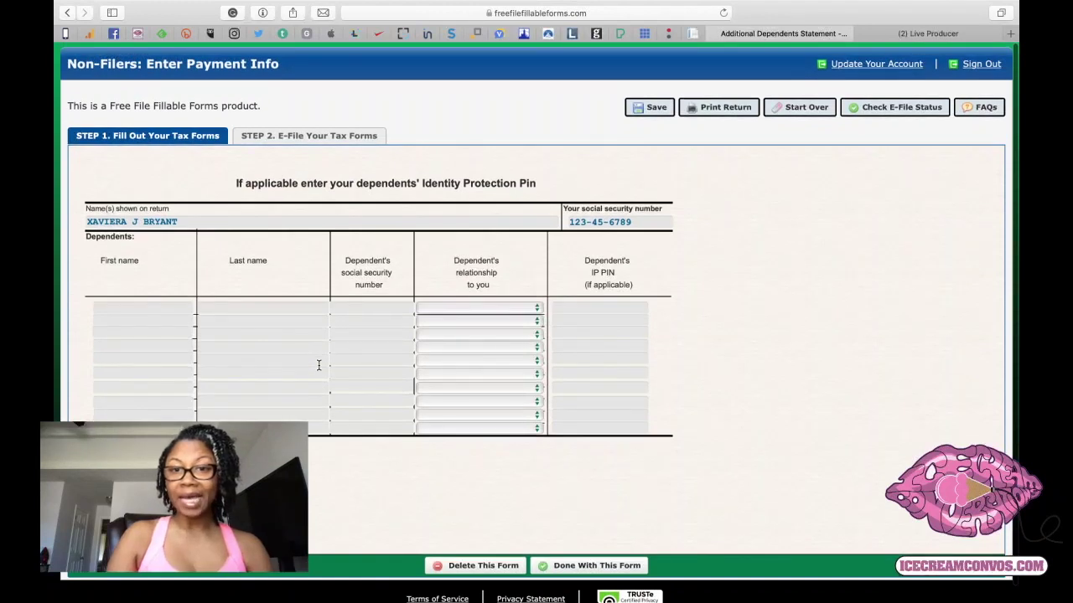
pyautogui.scroll(-1, 318, 364)
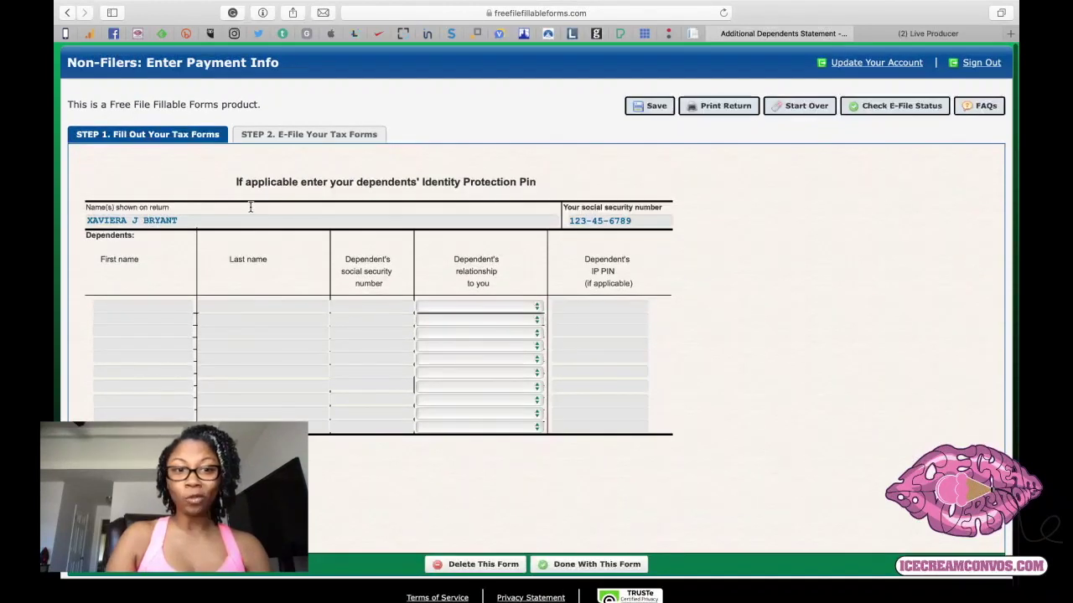
pyautogui.click(68, 13)
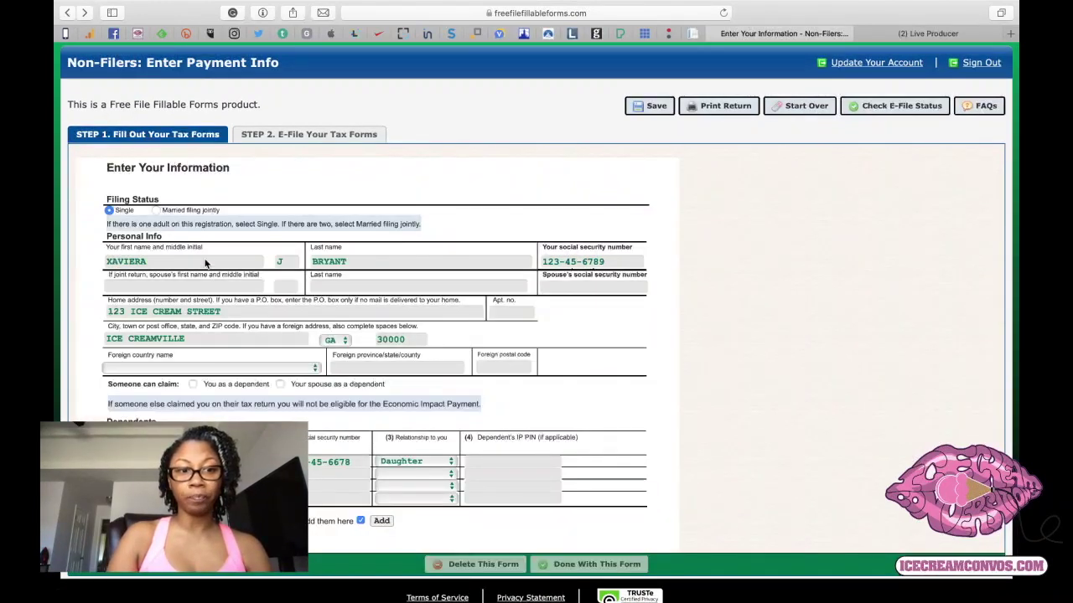
# Scroll down the Enter Your Information form toward the Continue to Step 2 button.
pyautogui.scroll(-5, 201, 335)
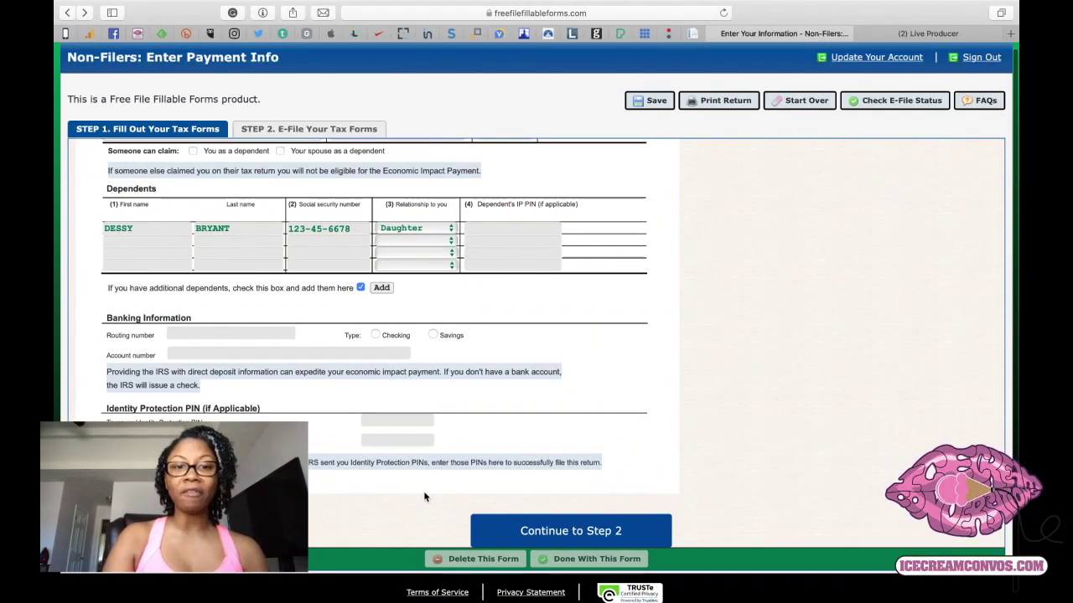
# Continue from the completed Step 1 form to the Step 2 E-File page.
pyautogui.scroll(1, 424, 497)
pyautogui.scroll(5, 424, 497)
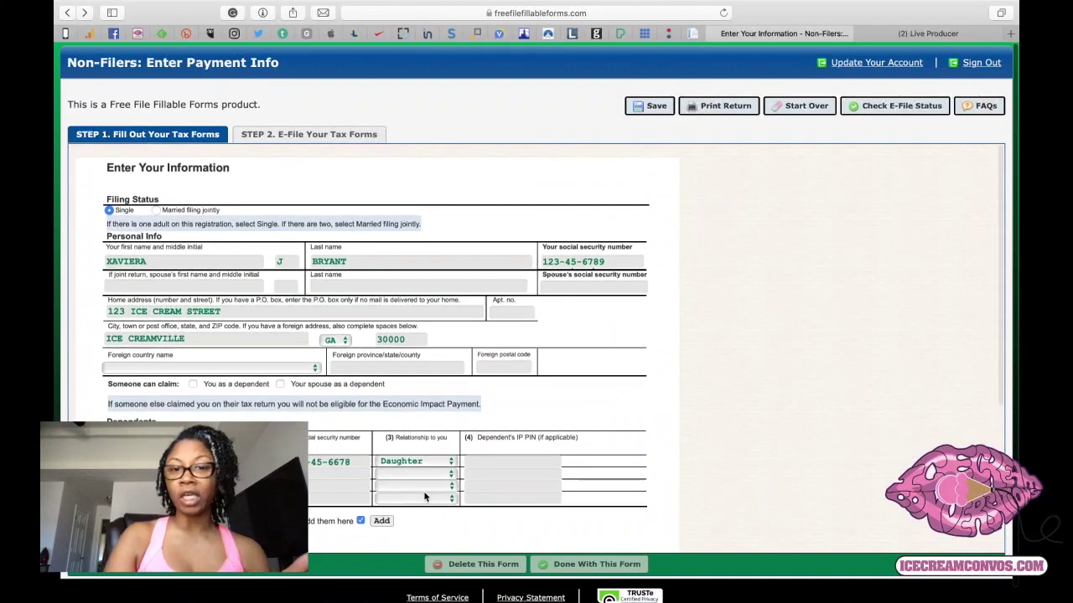
pyautogui.scroll(-3, 424, 497)
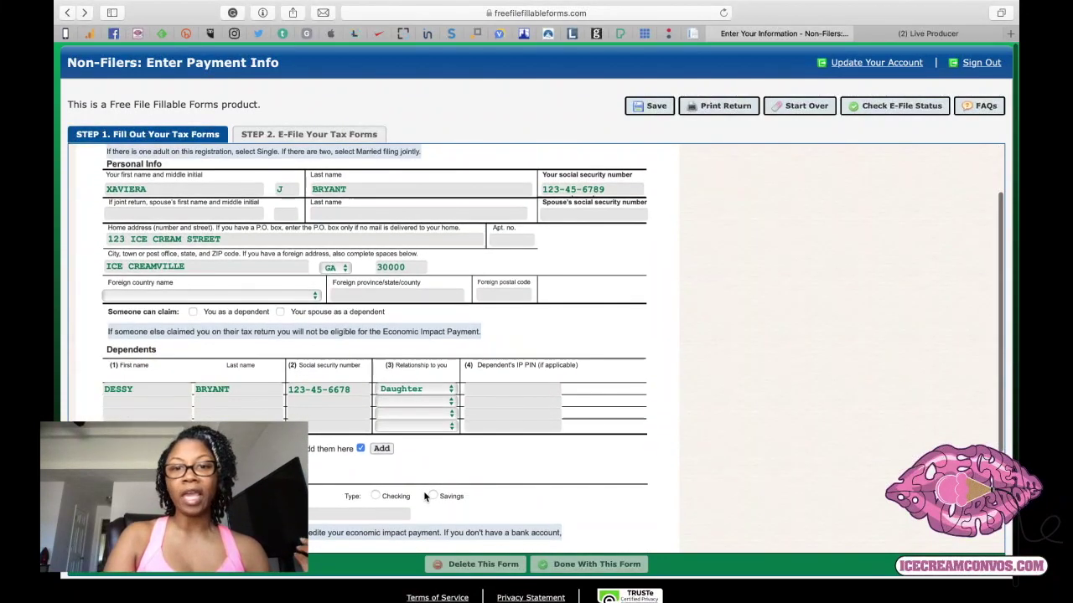
pyautogui.scroll(-6, 424, 497)
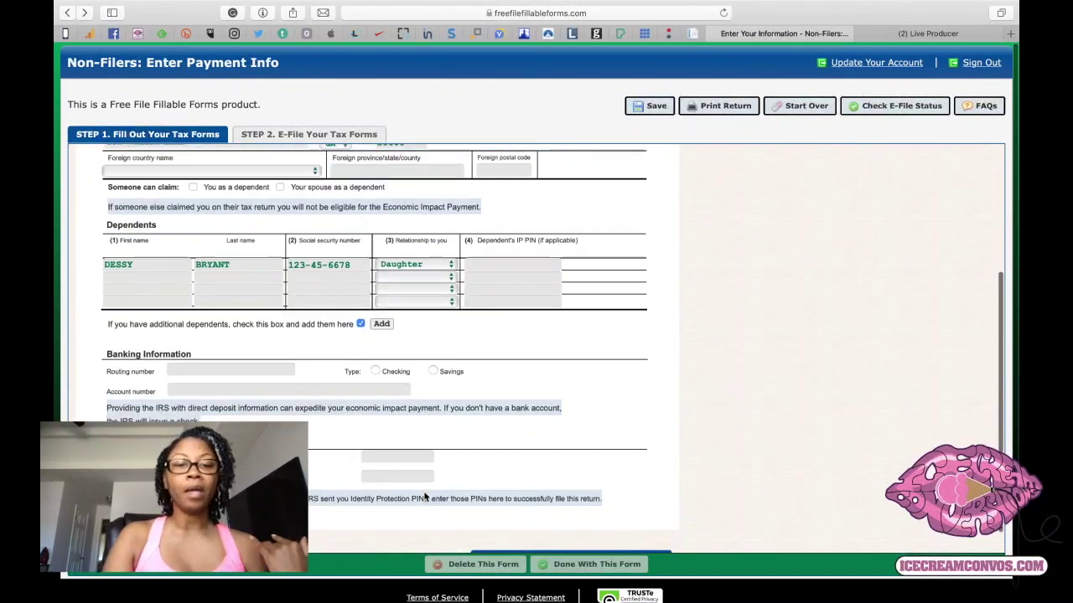
pyautogui.click(605, 537)
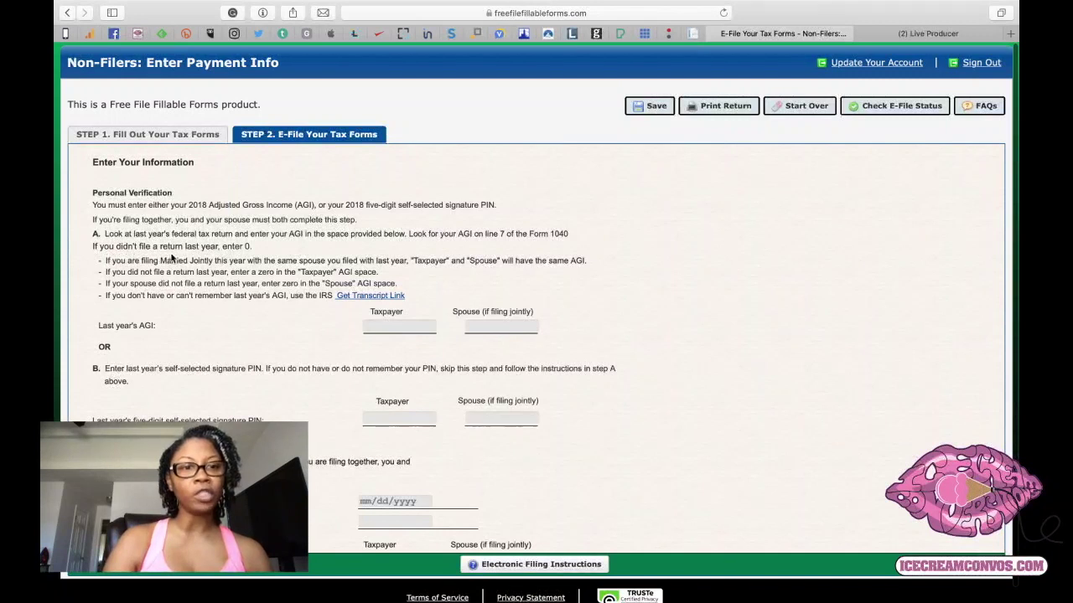
# Enter 0 as the taxpayer's last year's AGI.
pyautogui.click(379, 325)
pyautogui.write('0')
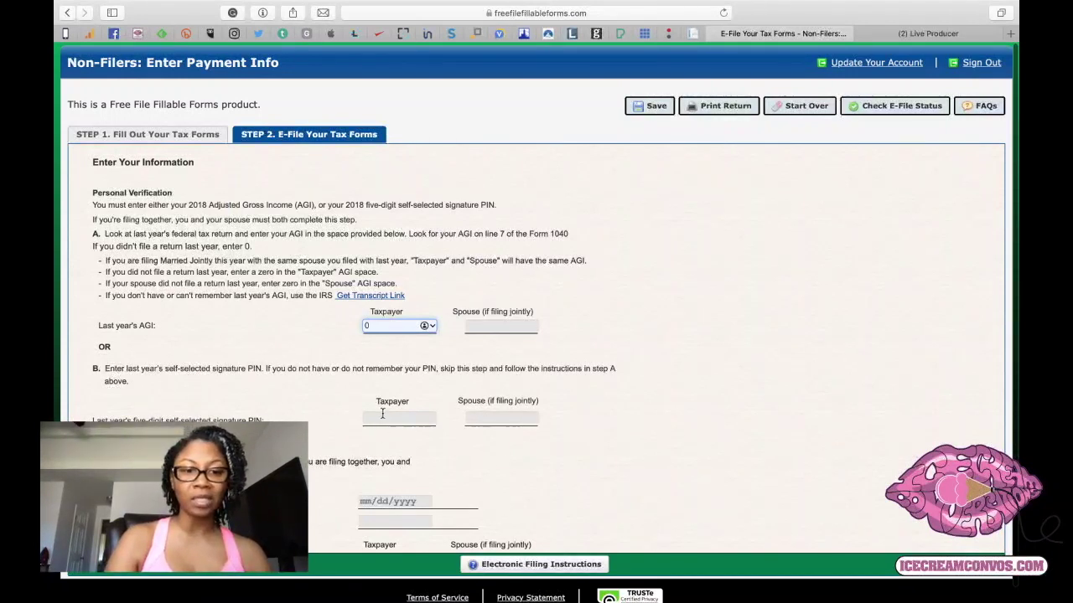
pyautogui.scroll(-4, 382, 413)
pyautogui.click(365, 321)
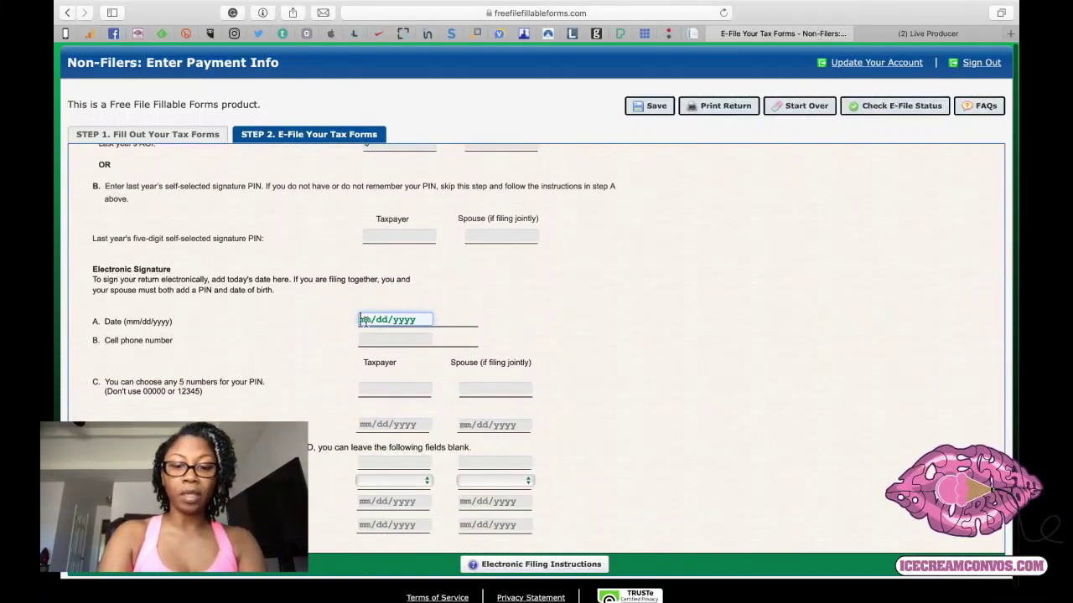
# Enter the signature date 04/10/2020 and the taxpayer's cell phone number.
pyautogui.write('04/10/')
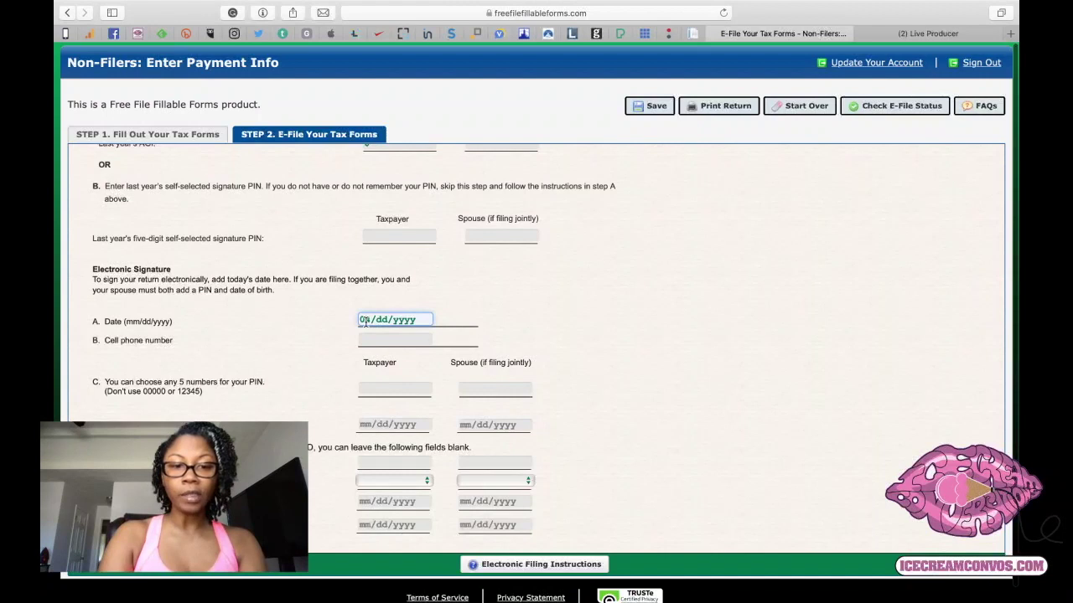
pyautogui.write('2020')
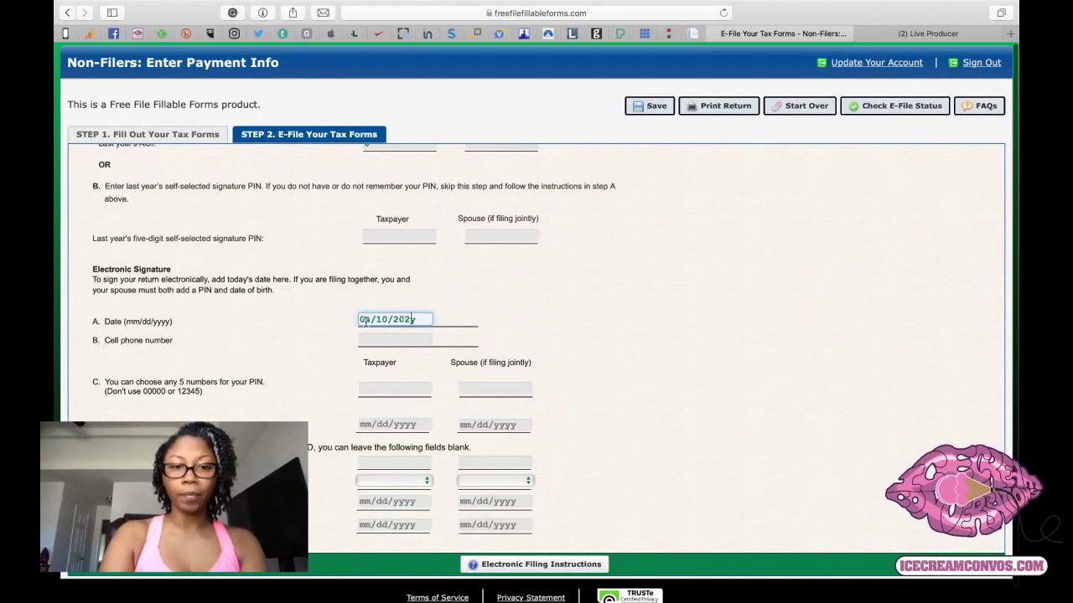
pyautogui.click(368, 340)
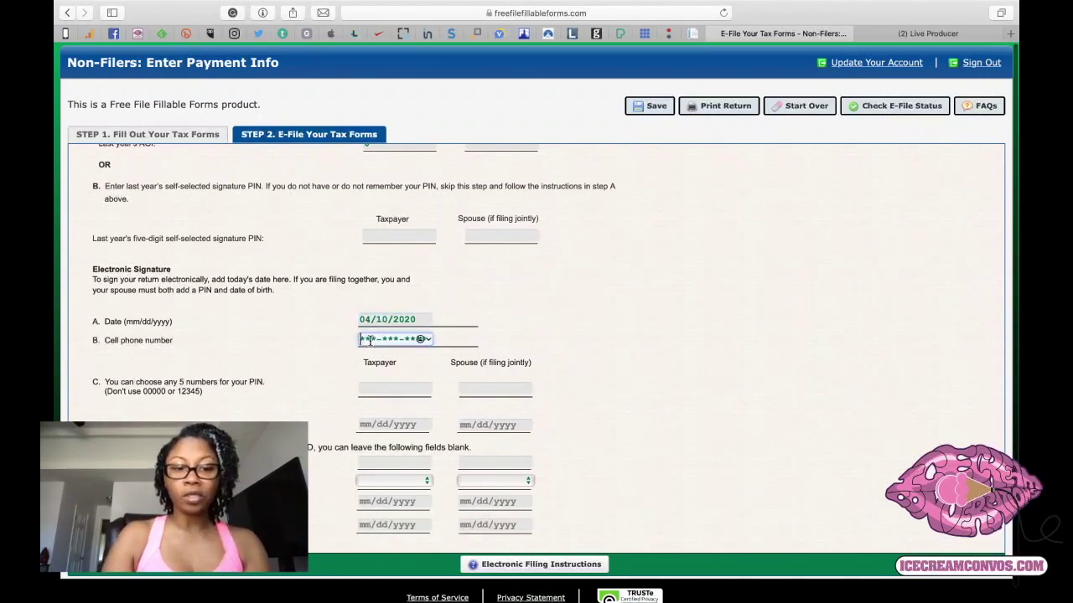
pyautogui.write('678')
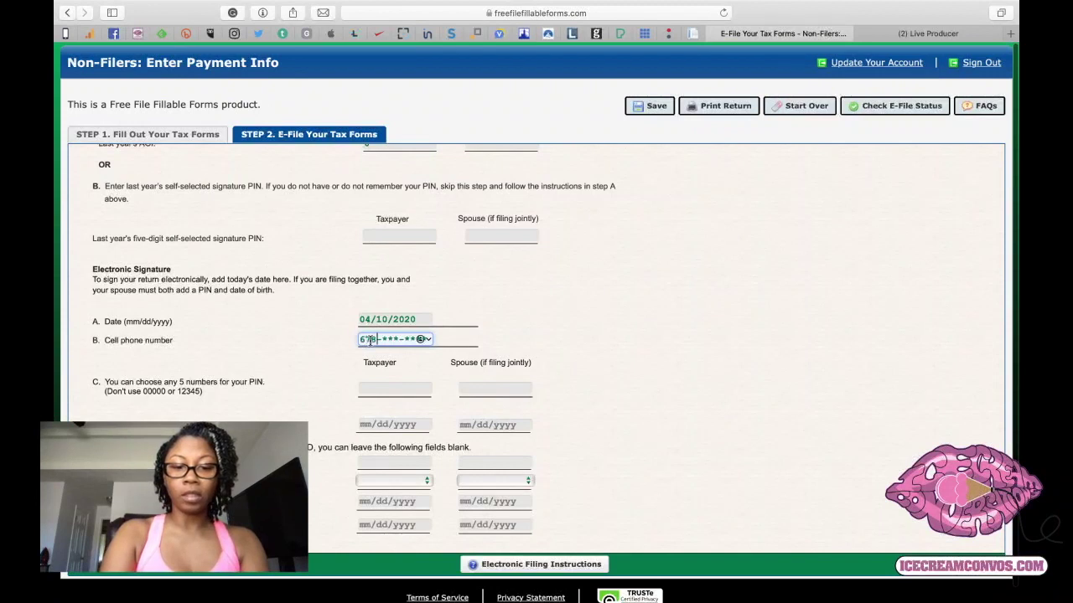
pyautogui.write('222222')
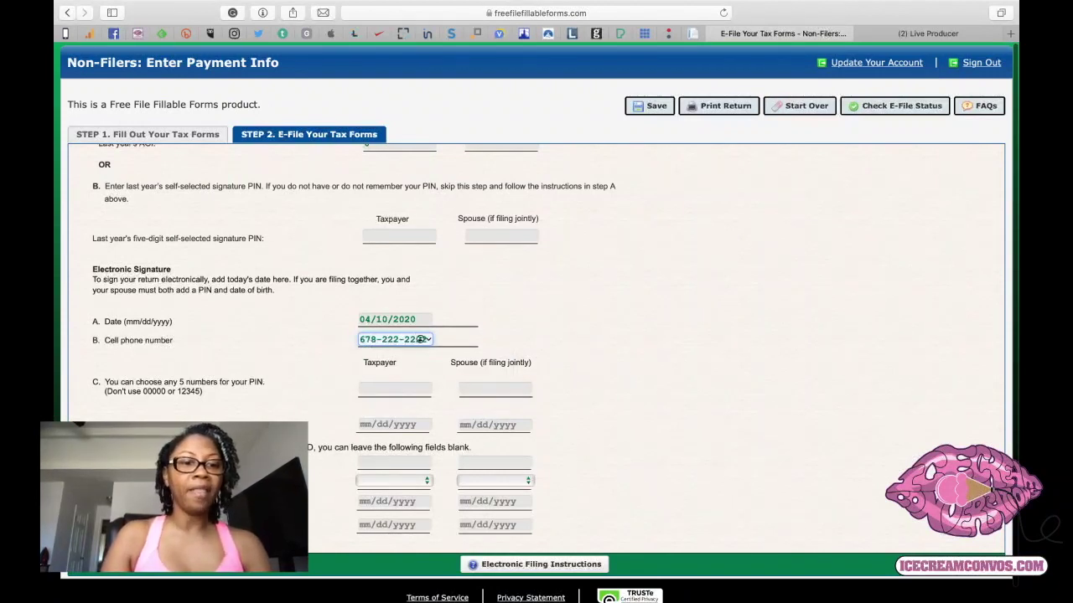
pyautogui.scroll(-1, 254, 388)
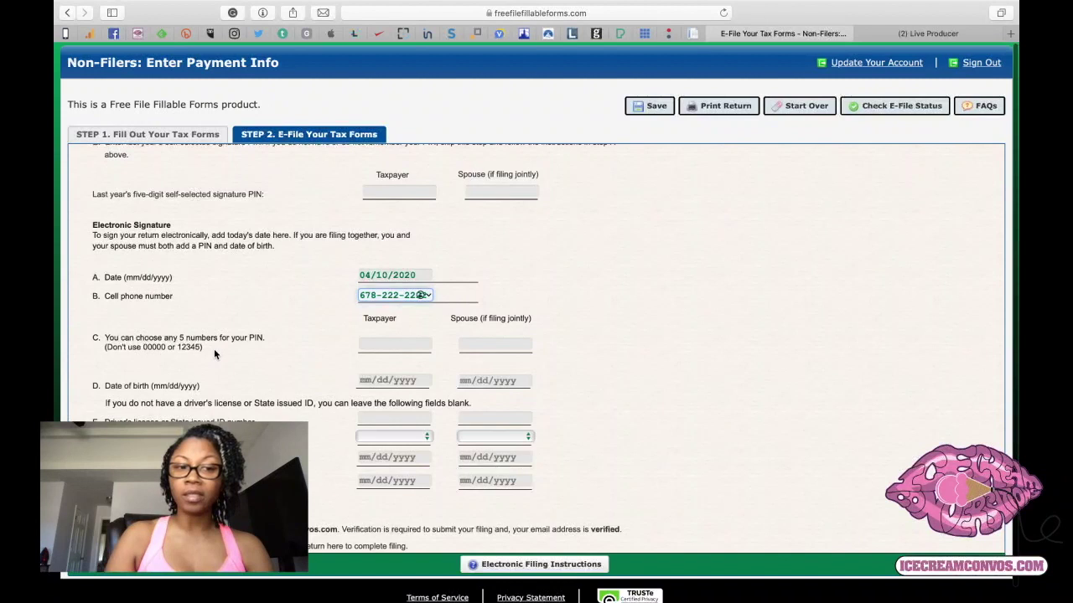
pyautogui.scroll(2, 214, 354)
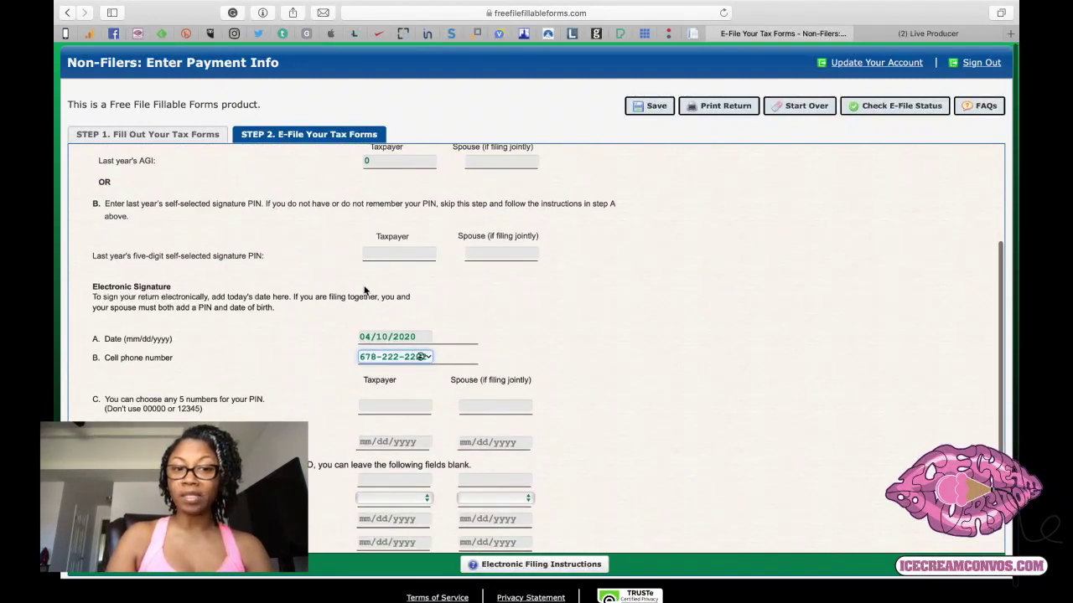
pyautogui.click(377, 408)
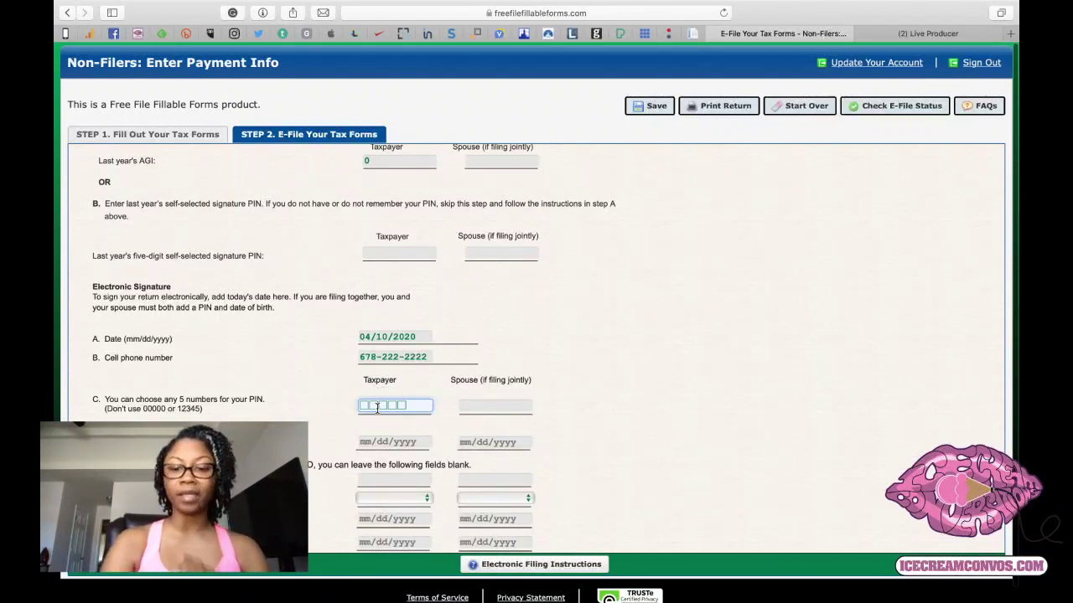
pyautogui.write('98')
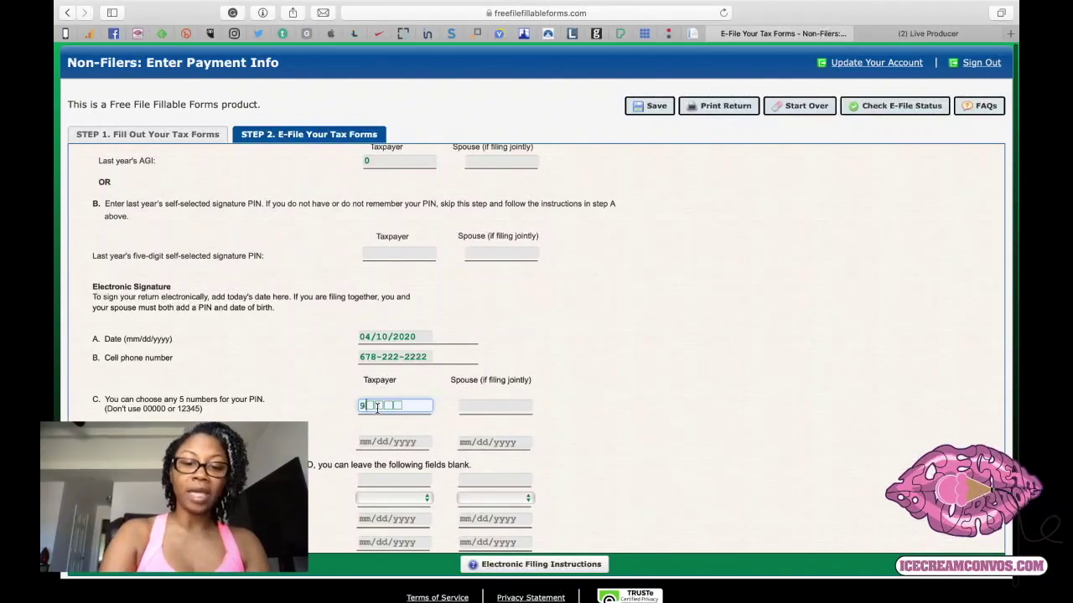
pyautogui.write('765')
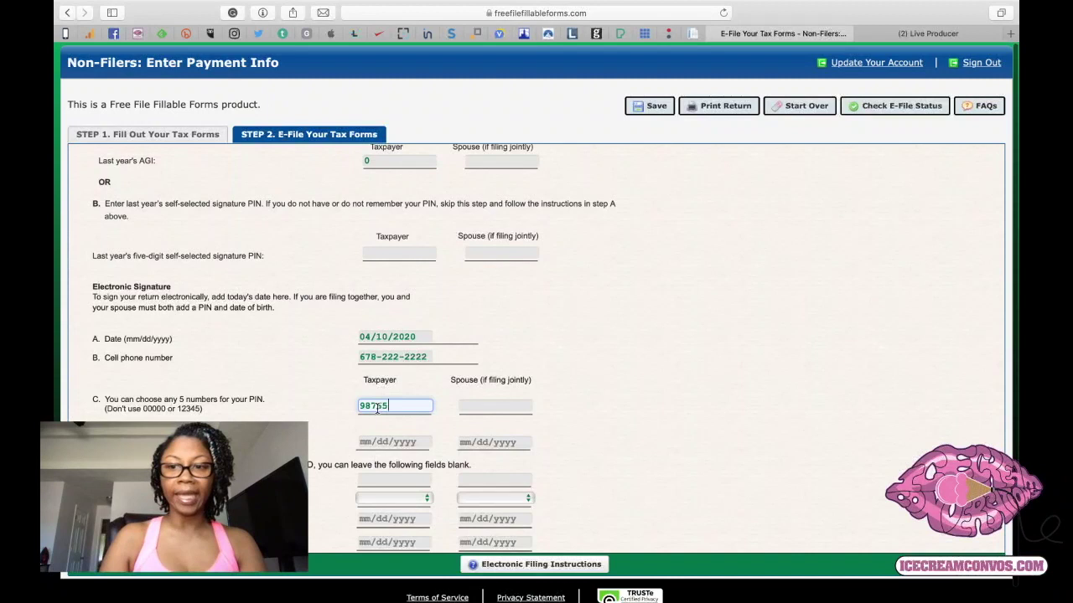
pyautogui.scroll(-3, 376, 408)
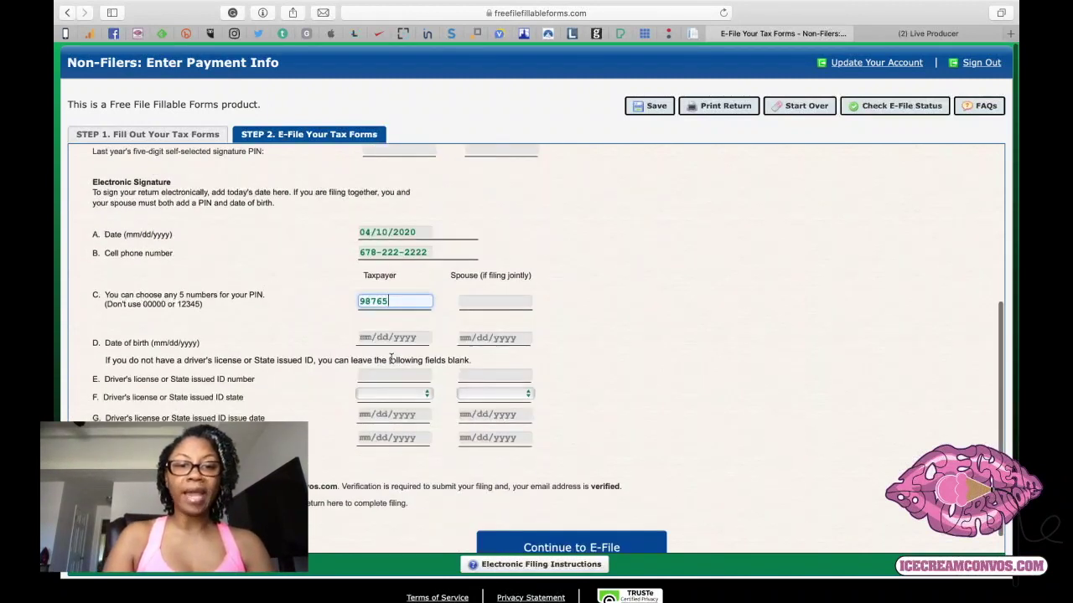
pyautogui.click(362, 339)
pyautogui.write('12/')
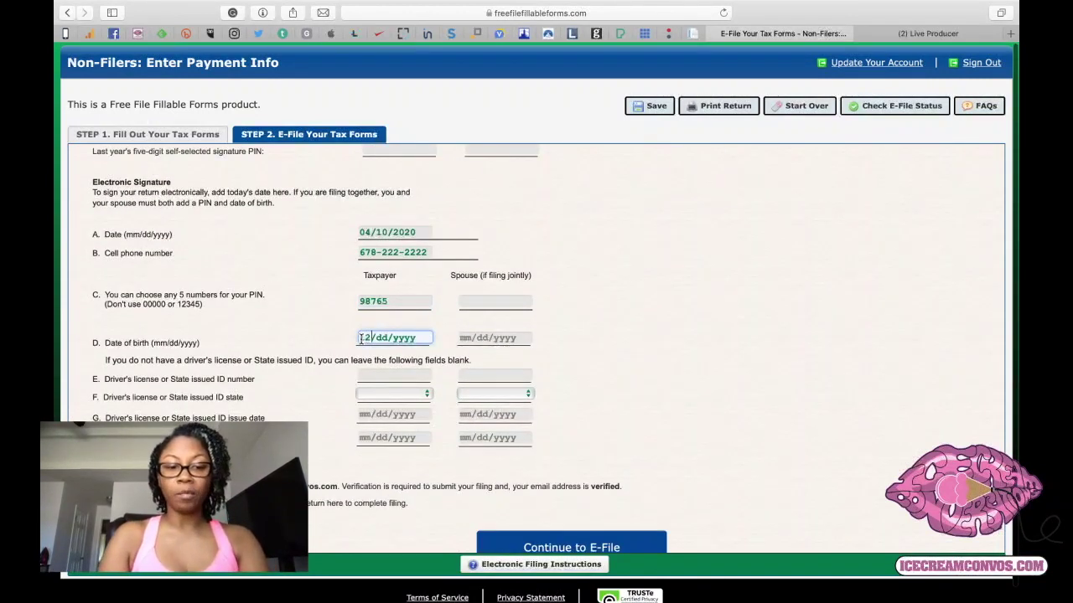
pyautogui.write('30/')
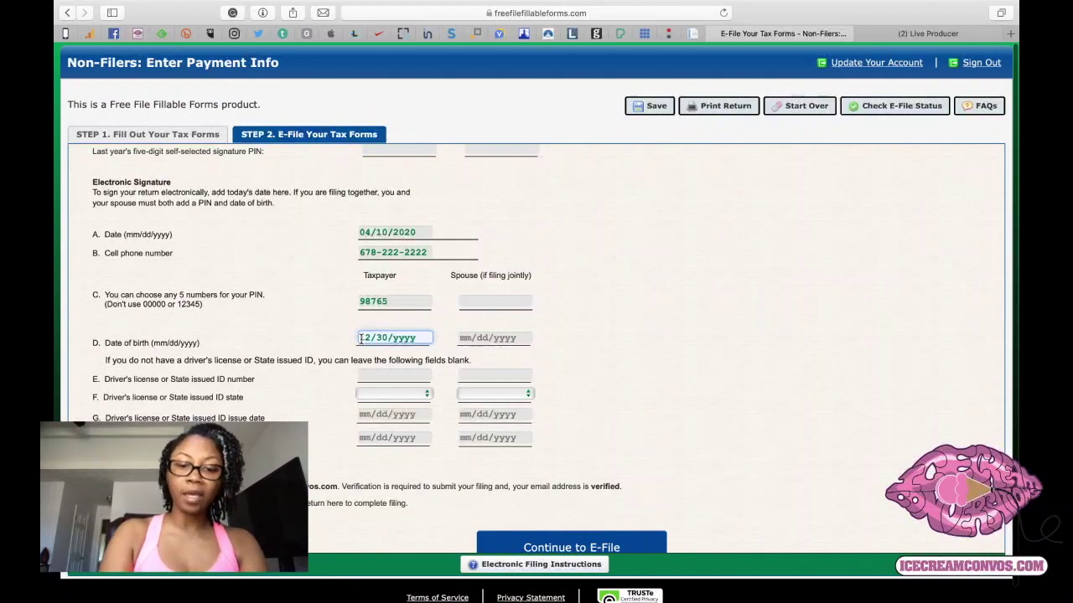
pyautogui.write('2020')
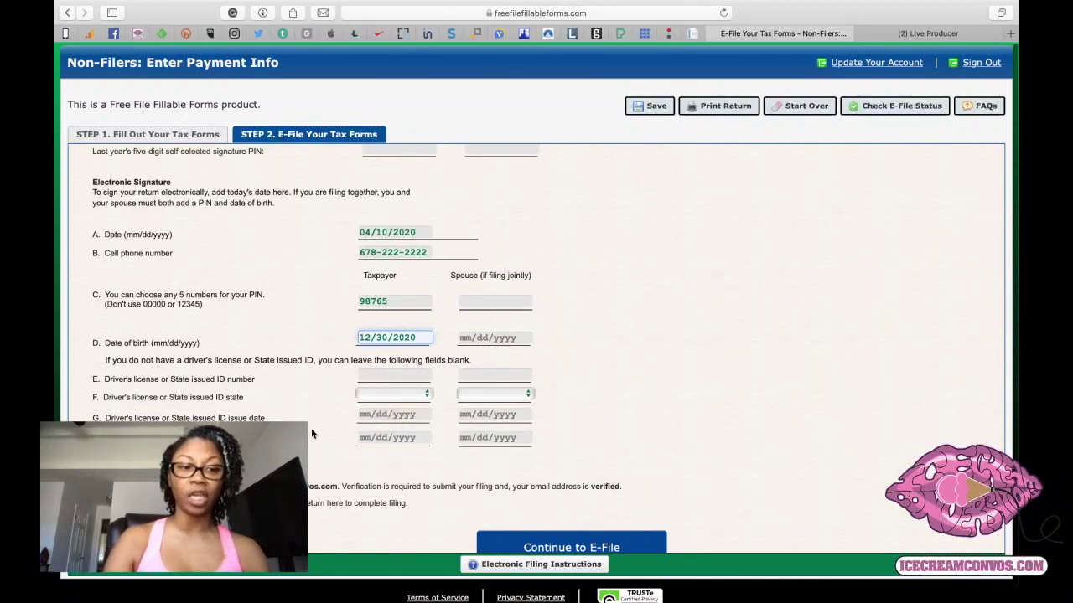
# Submit the return via Continue to E-File, bringing up the Complete Captcha to File check.
pyautogui.scroll(-1, 311, 428)
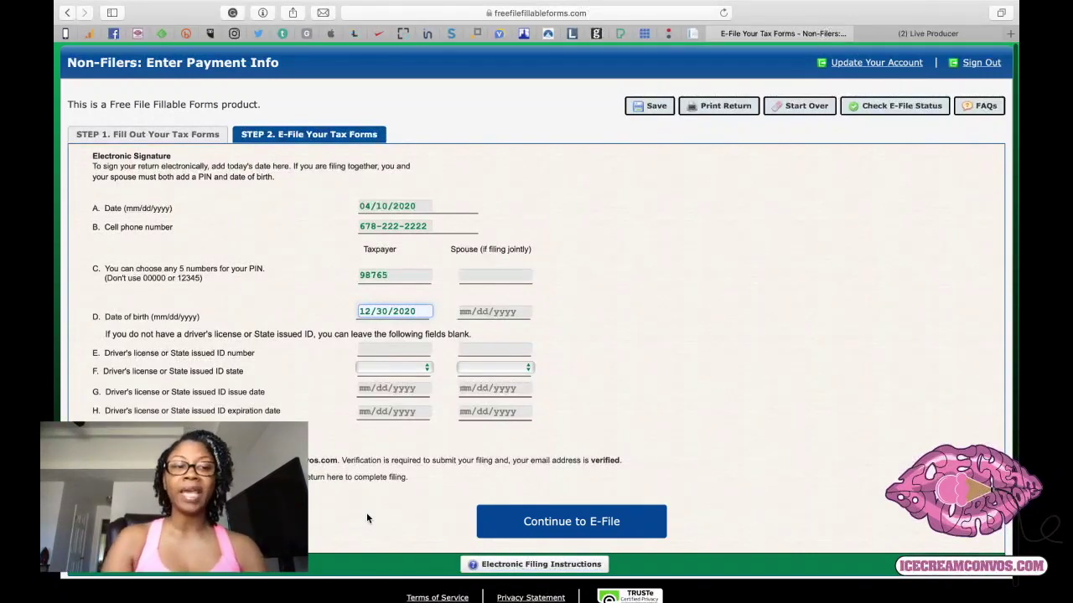
pyautogui.moveTo(637, 528); pyautogui.dragTo(302, 460)
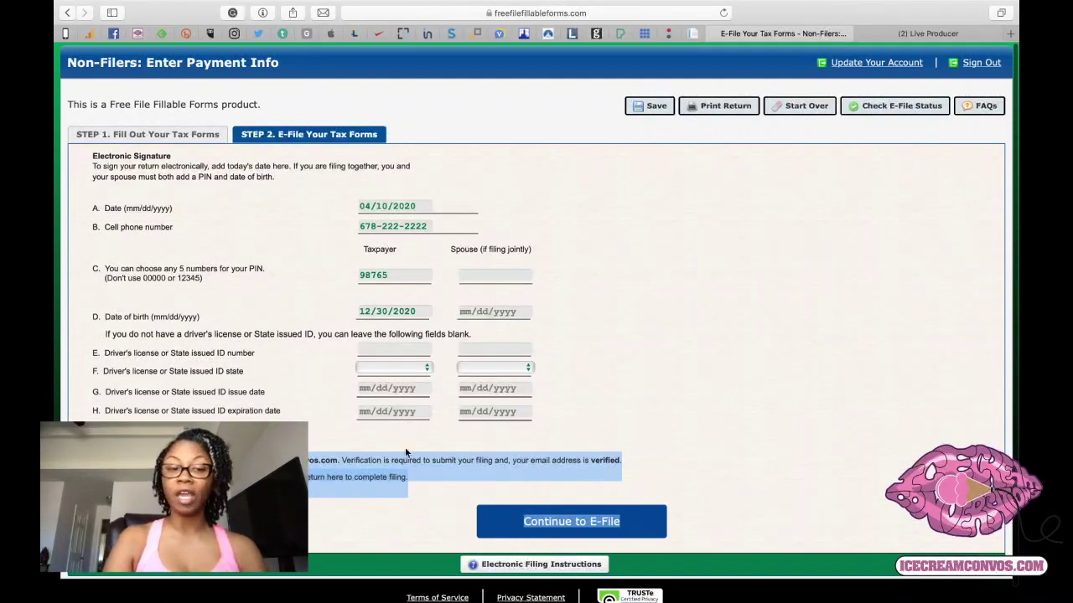
pyautogui.click(375, 520)
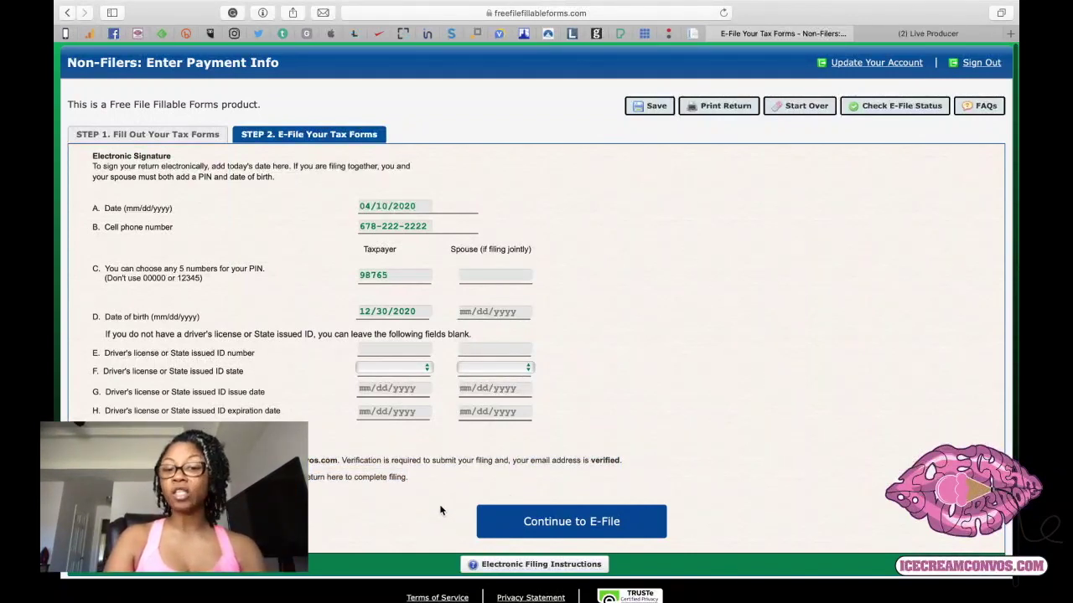
pyautogui.click(573, 522)
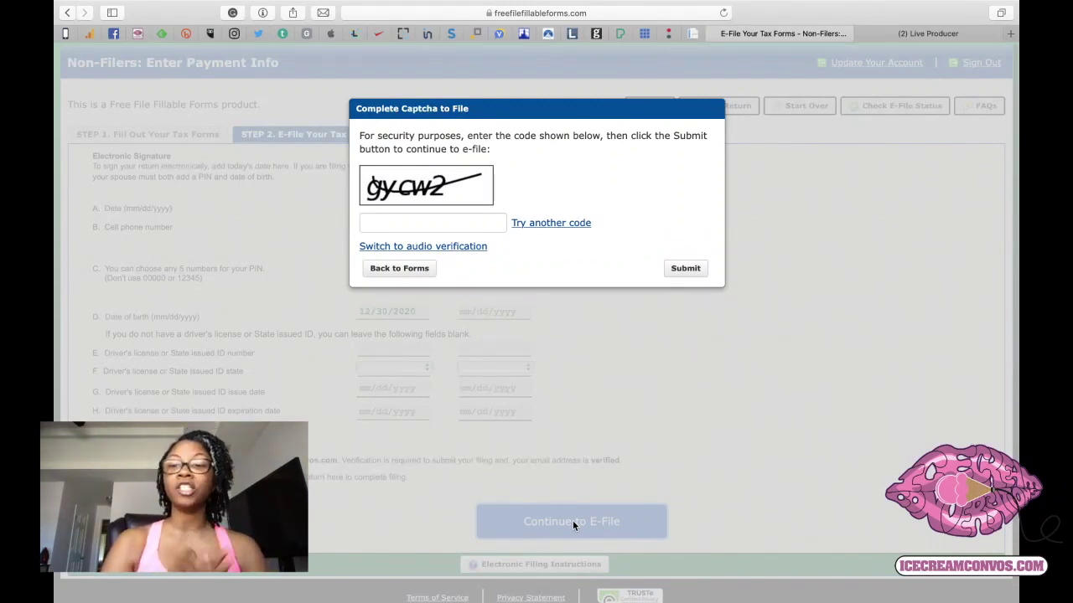
# Dismiss the captcha via Back to Forms, returning to the filled Step 2 Electronic Signature page.
pyautogui.click(406, 275)
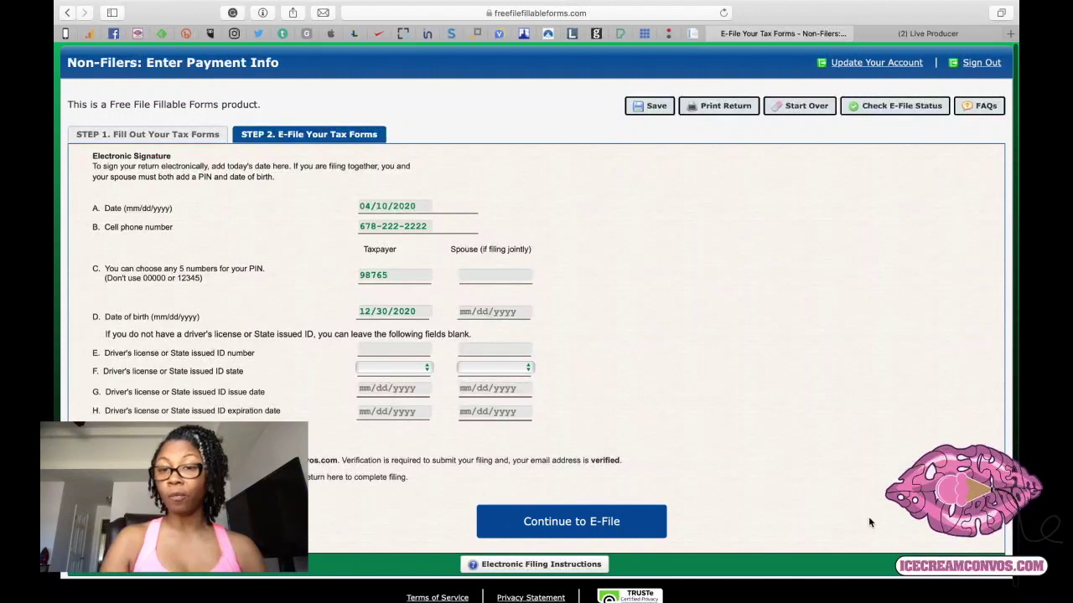
pyautogui.click(882, 115)
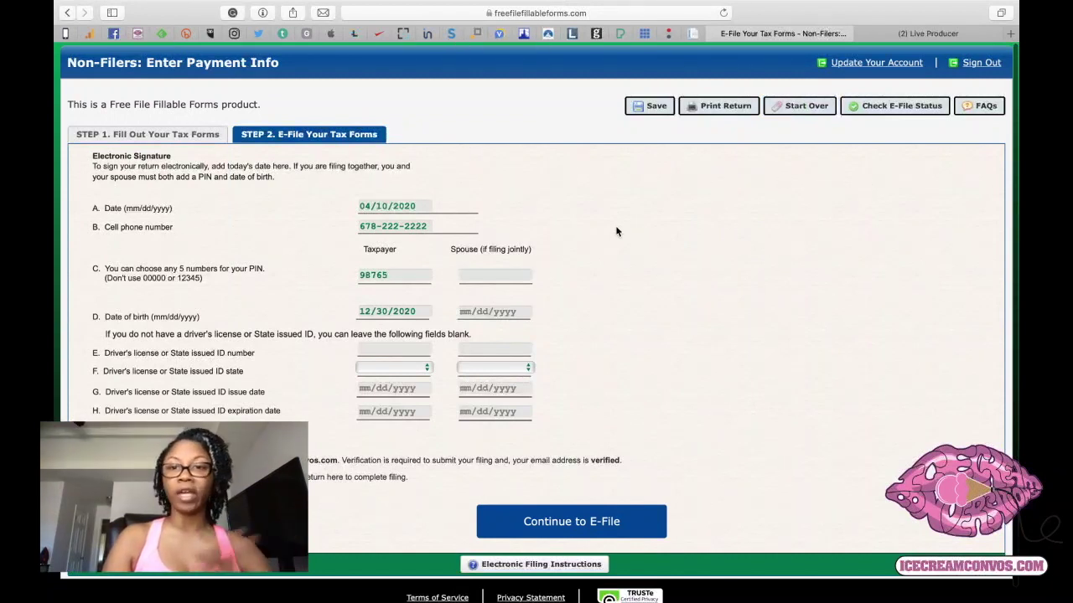
# Start Over and confirm Delete Return, then open the blank Step 1 Enter Your Information form.
pyautogui.click(800, 113)
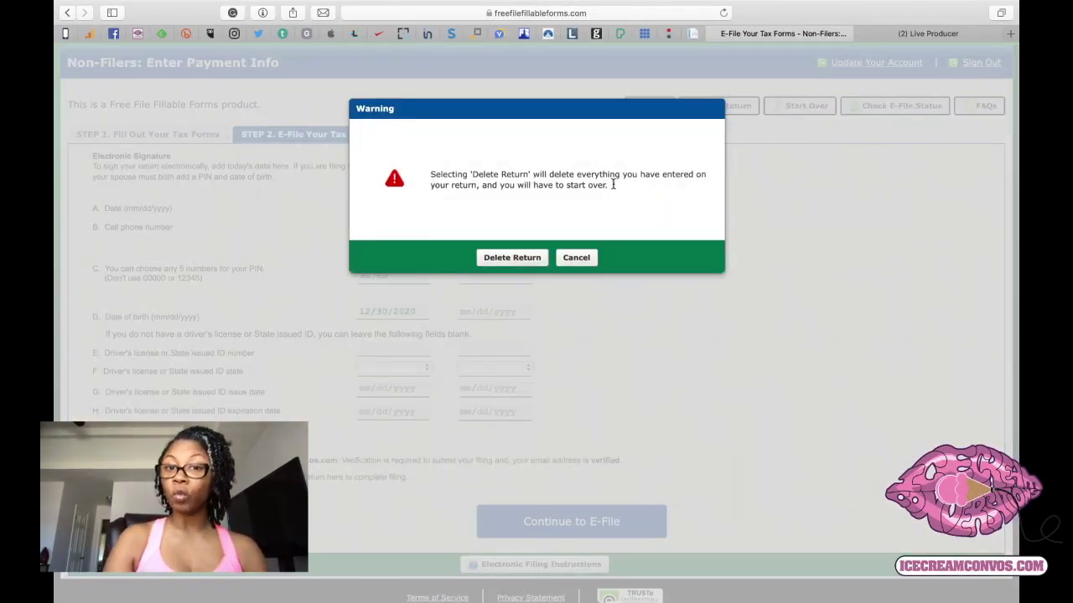
pyautogui.click(526, 260)
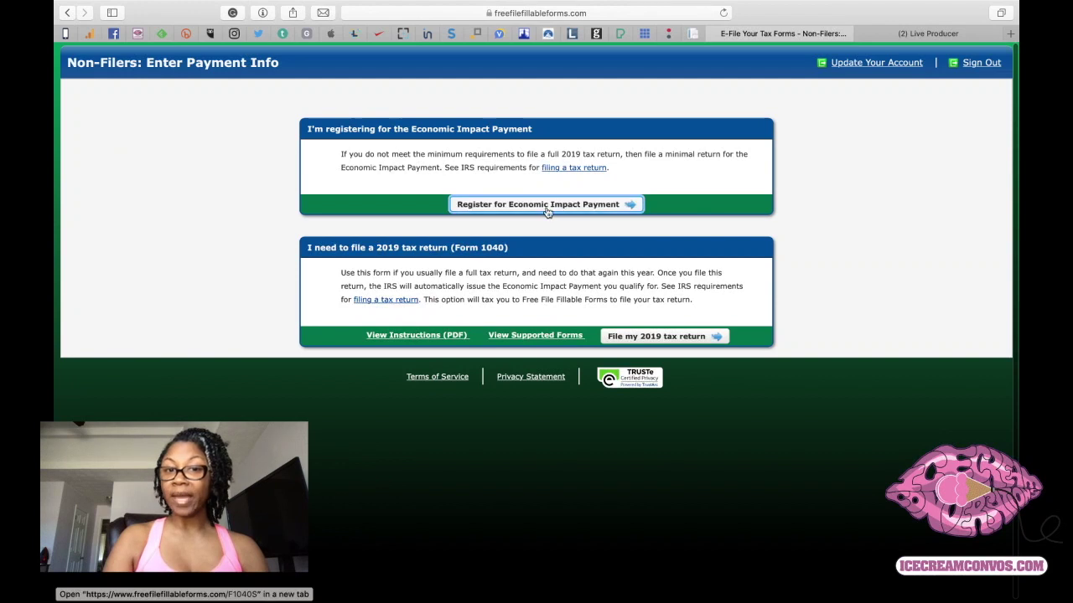
pyautogui.click(547, 204)
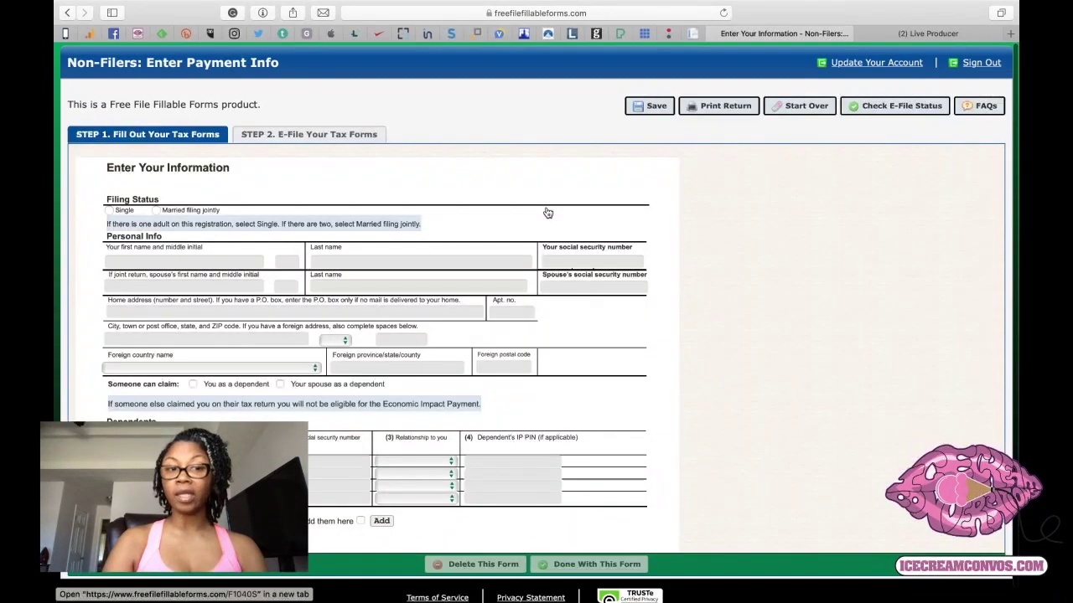